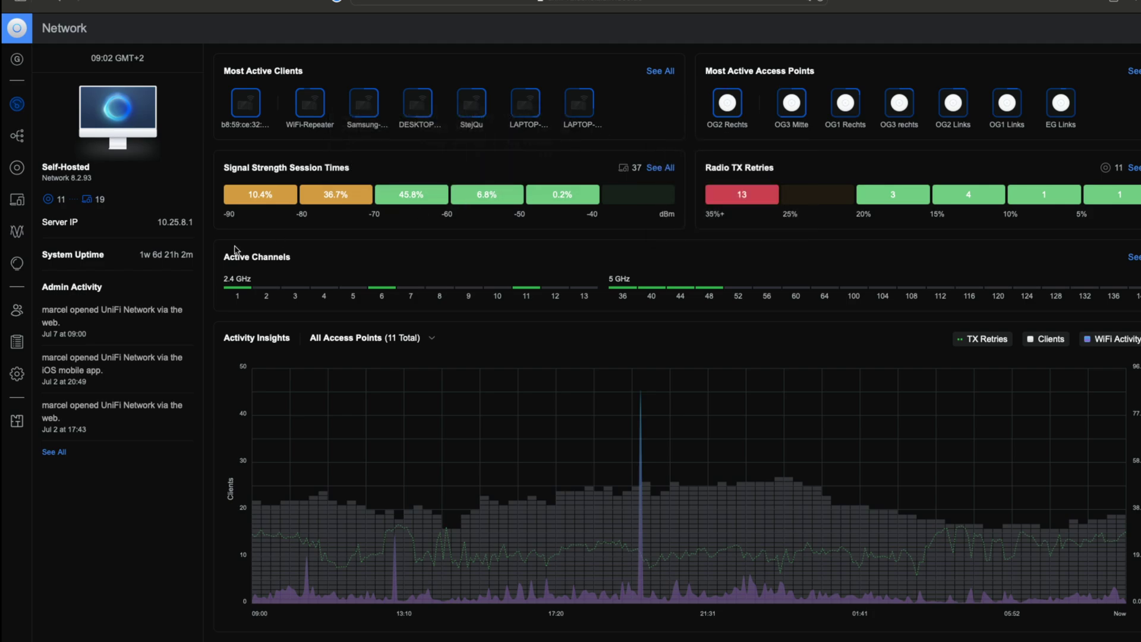
Step: Open the WiFi settings and show the configuration of the open guest network that uses the GAST network
{"action": "left_click", "coordinate": [16, 375]}
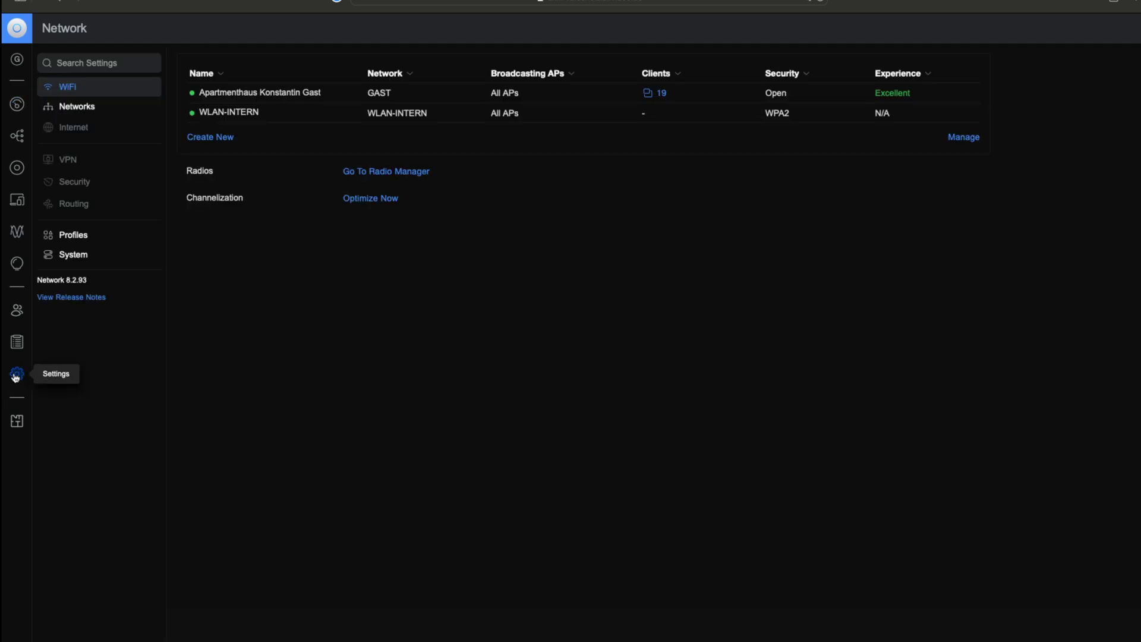
{"action": "left_click", "coordinate": [299, 93]}
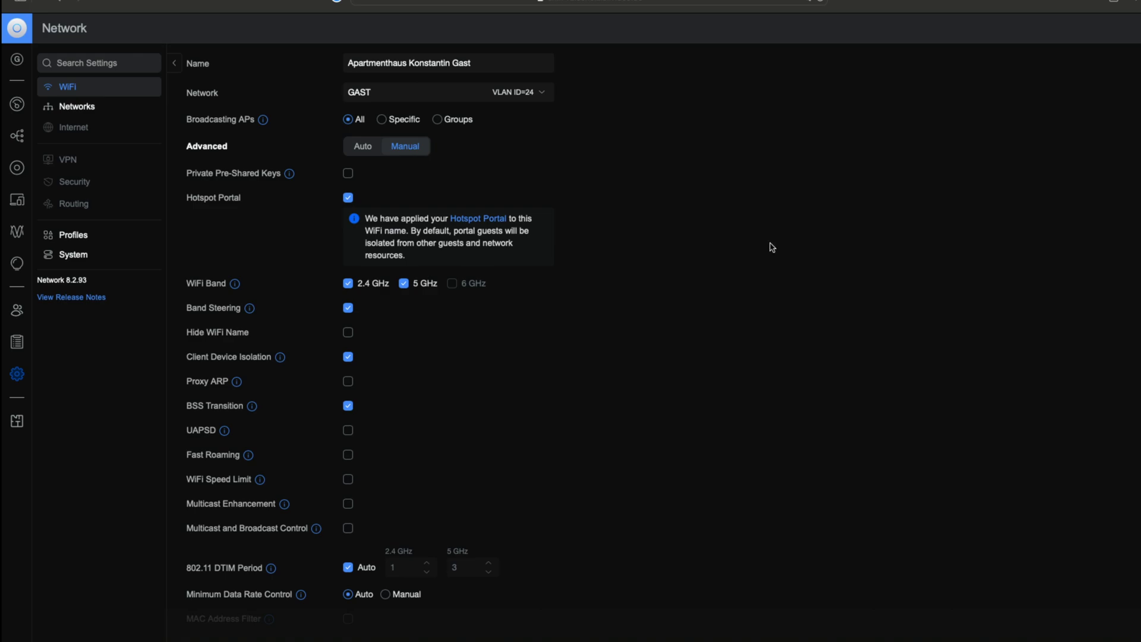
Step: Turn the guest WiFi's Hotspot Portal off to review the remaining options, and turn it back on
{"action": "left_click", "coordinate": [348, 198]}
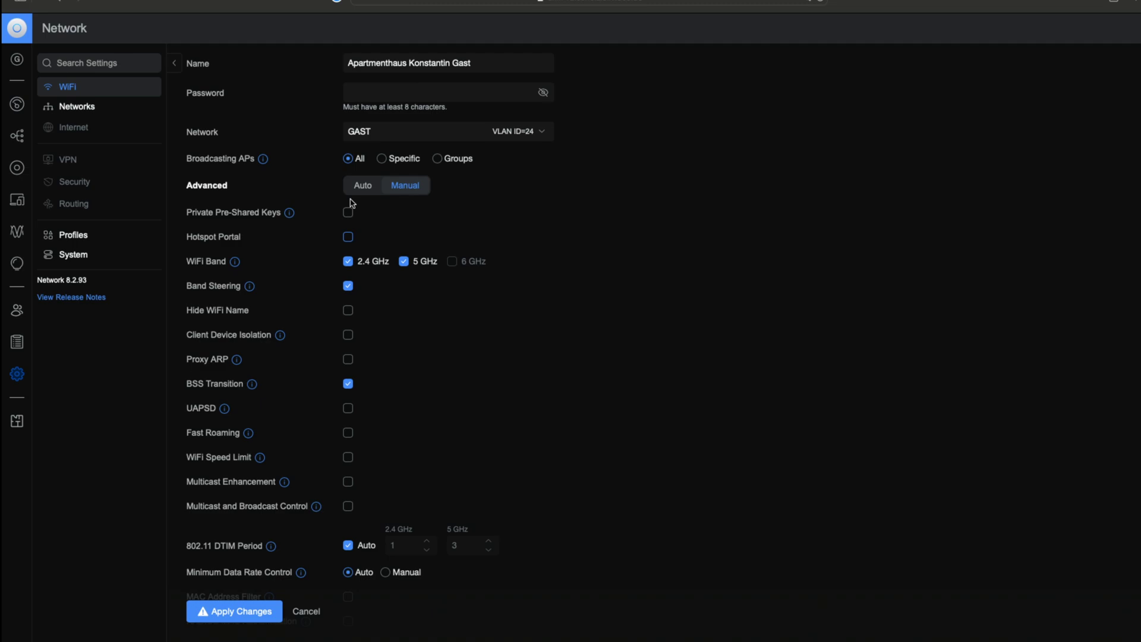
{"action": "scroll", "coordinate": [317, 384], "scroll_direction": "down", "scroll_amount": 3}
{"action": "scroll", "coordinate": [317, 384], "scroll_direction": "up", "scroll_amount": 3}
{"action": "left_click", "coordinate": [348, 237]}
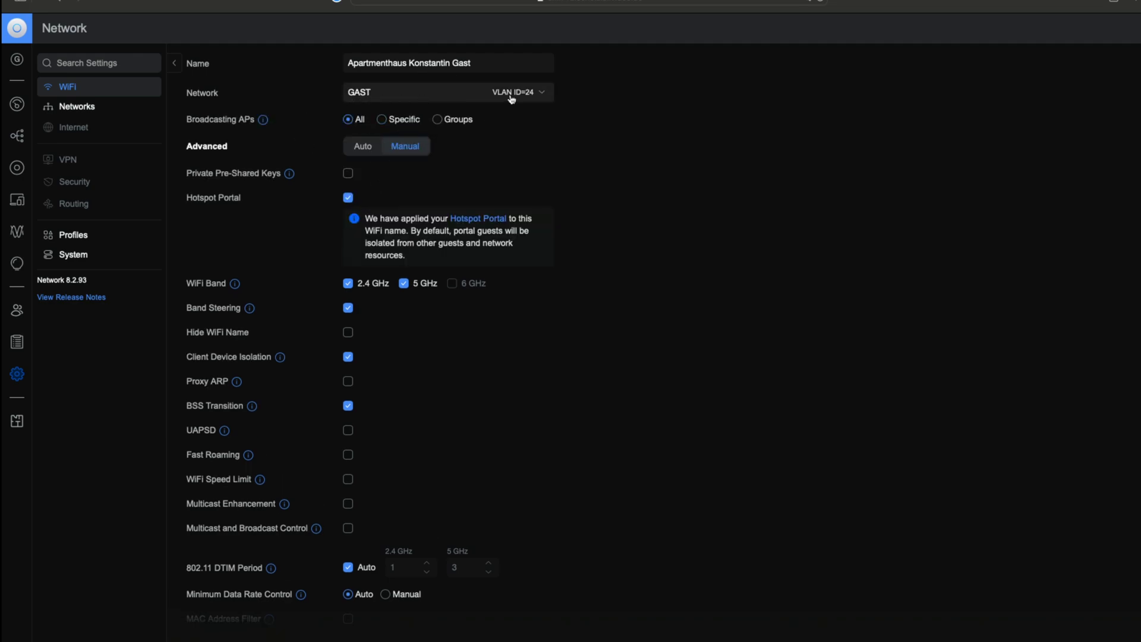
Step: Examine the guest WiFi's security protocol choices and its other advanced options
{"action": "scroll", "coordinate": [578, 323], "scroll_direction": "down", "scroll_amount": 3}
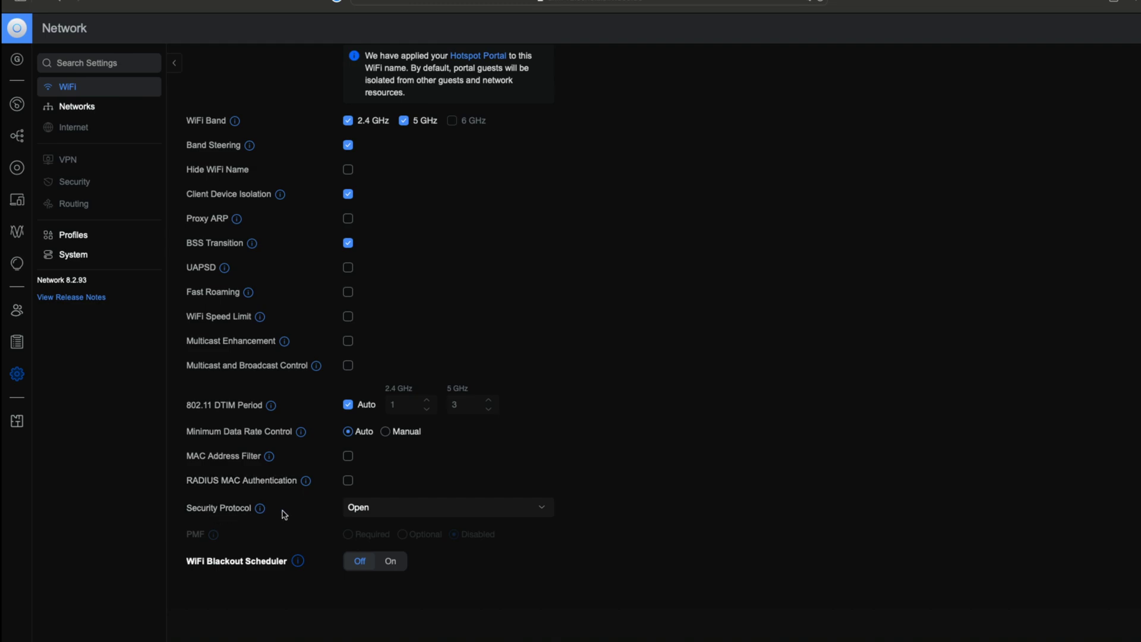
{"action": "left_click", "coordinate": [540, 511]}
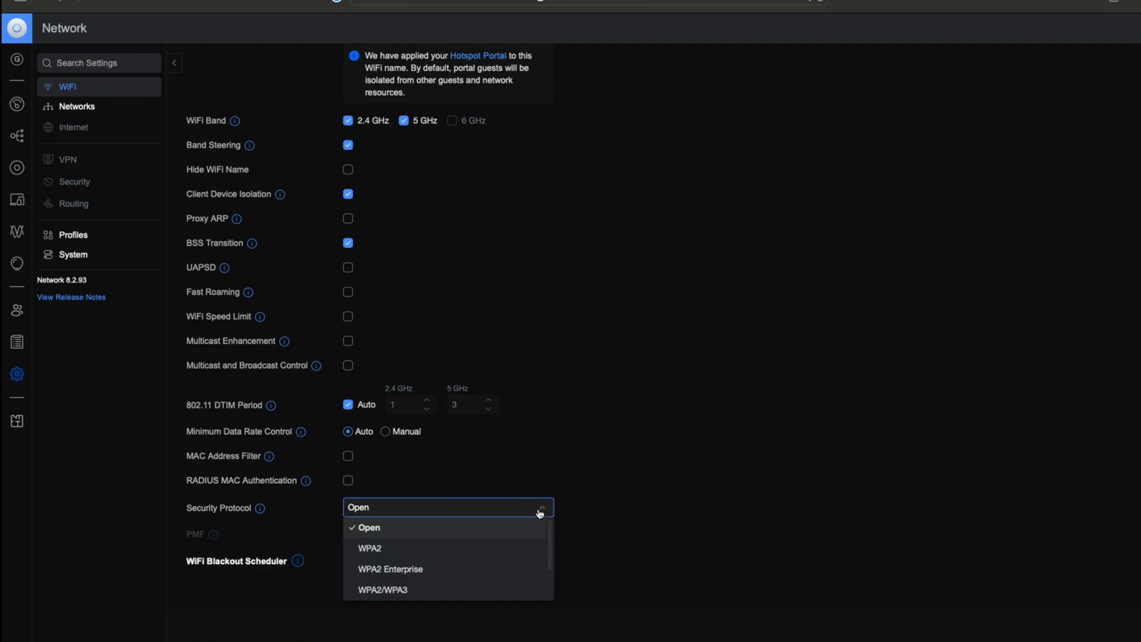
{"action": "left_click", "coordinate": [666, 483]}
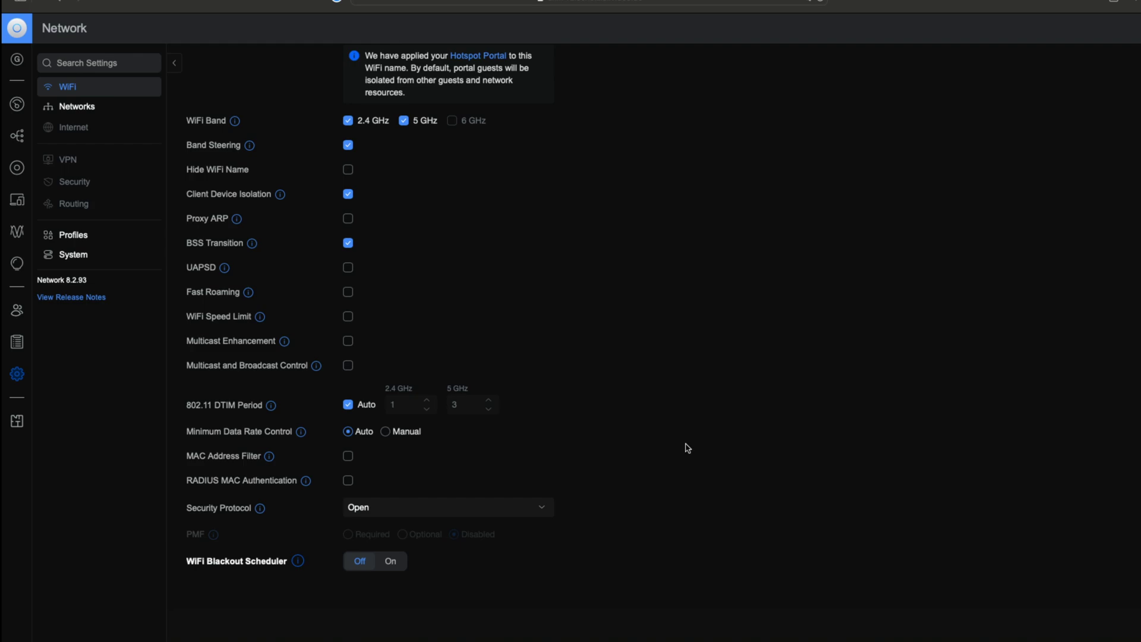
{"action": "scroll", "coordinate": [688, 448], "scroll_direction": "up", "scroll_amount": 3}
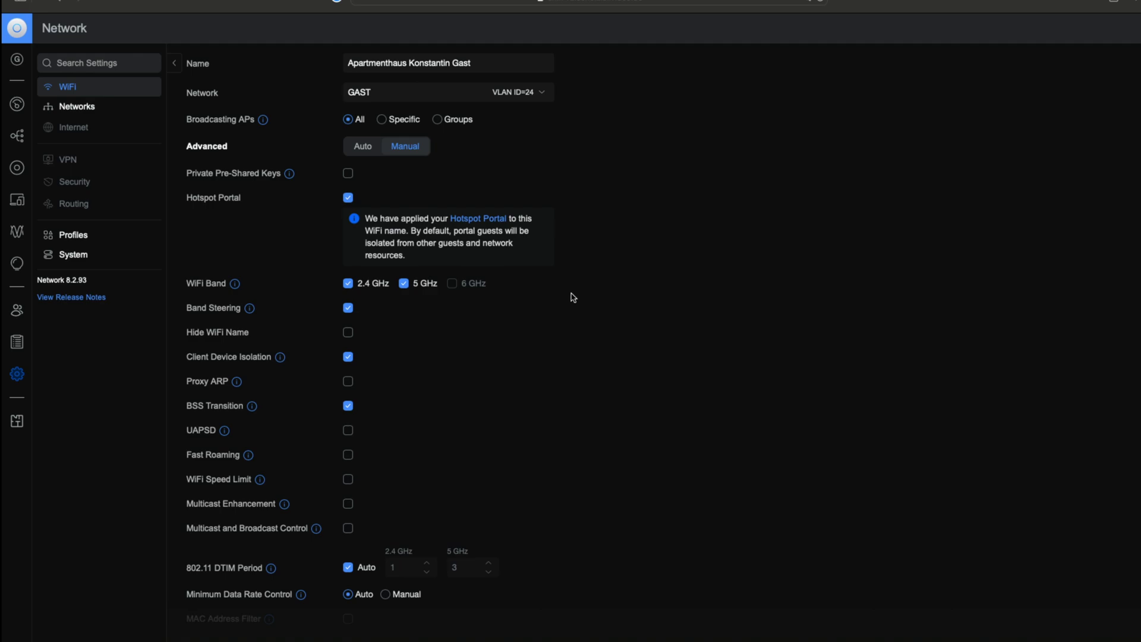
{"action": "scroll", "coordinate": [601, 320], "scroll_direction": "down", "scroll_amount": 3}
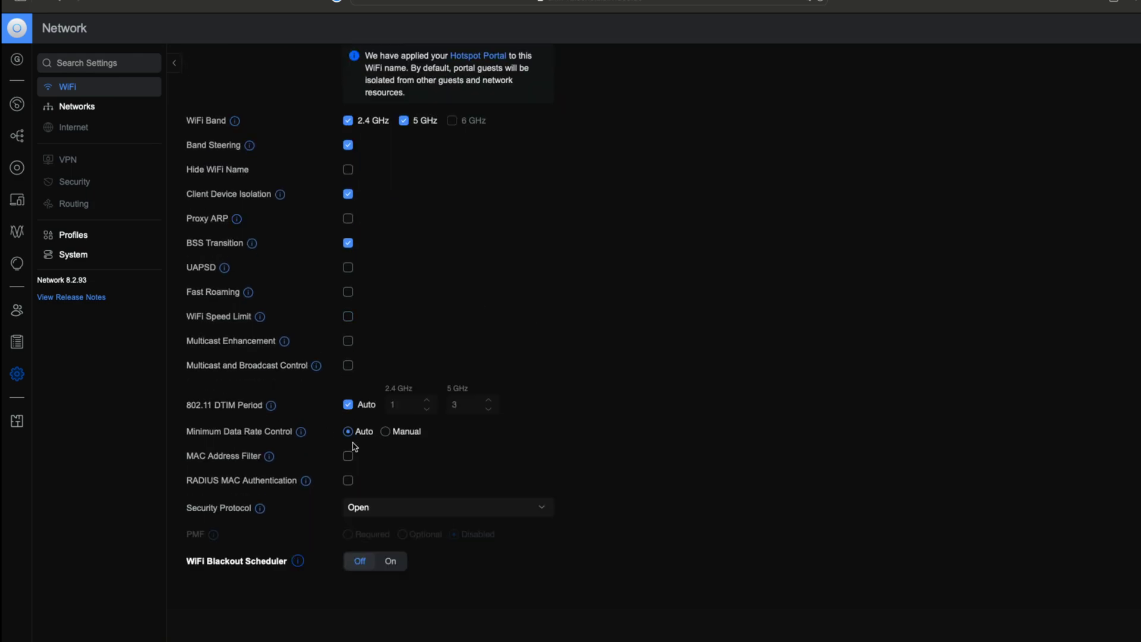
{"action": "scroll", "coordinate": [268, 416], "scroll_direction": "up", "scroll_amount": 3}
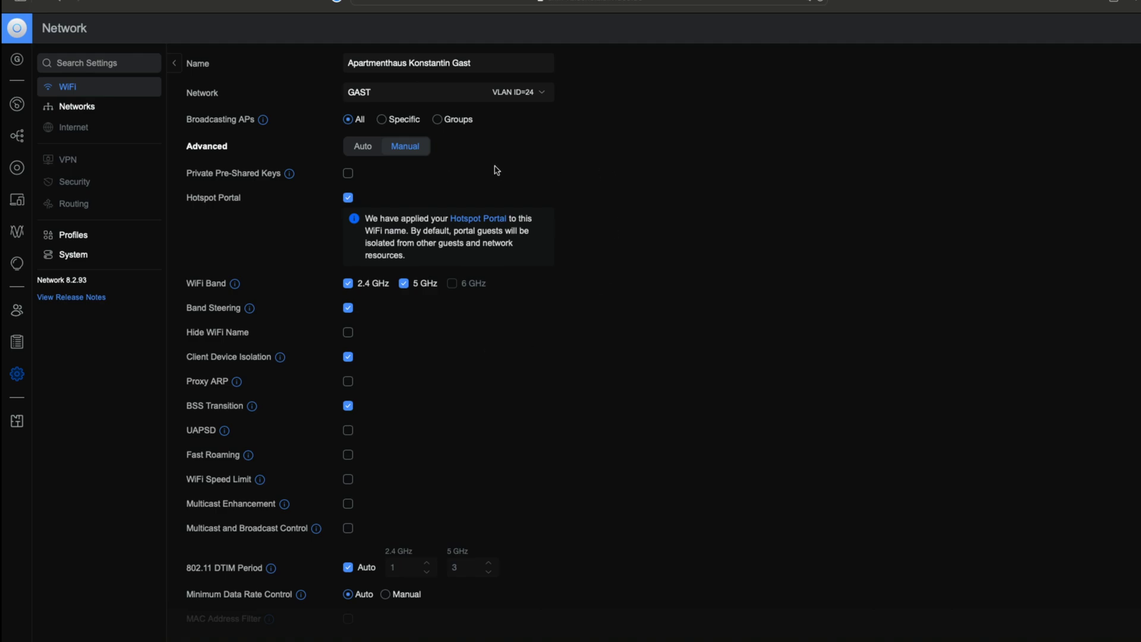
{"action": "scroll", "coordinate": [614, 311], "scroll_direction": "down", "scroll_amount": 3}
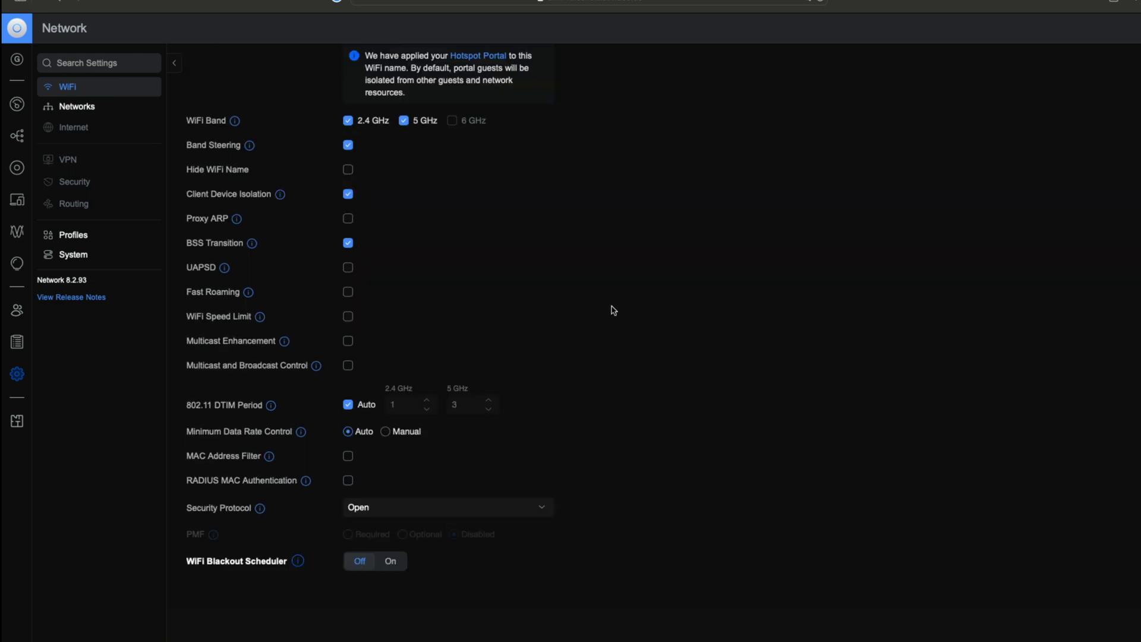
{"action": "scroll", "coordinate": [561, 531], "scroll_direction": "up", "scroll_amount": 3}
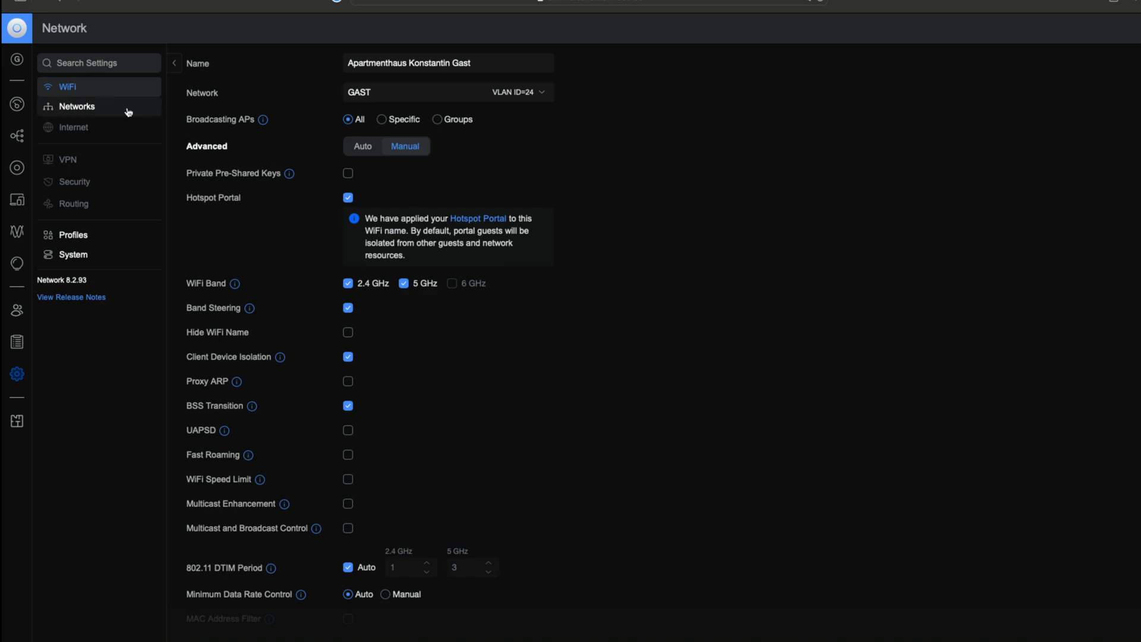
Step: Go to the hotspot portal, look through the Viewer and Inspection pages, and list the hotspot vouchers
{"action": "left_click", "coordinate": [488, 223]}
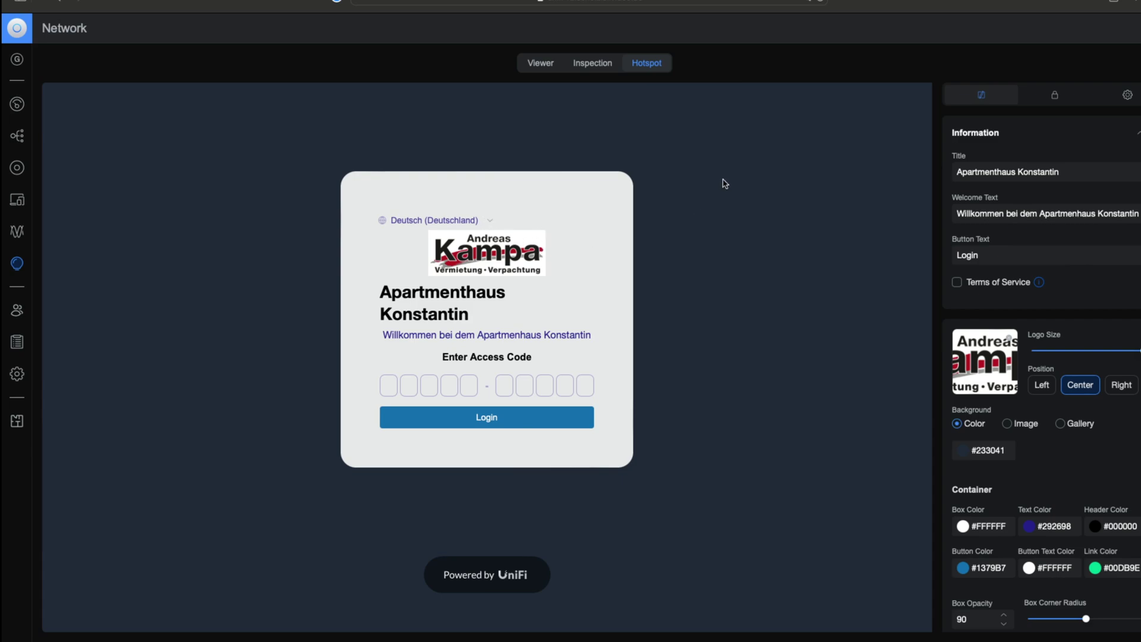
{"action": "left_click", "coordinate": [534, 64]}
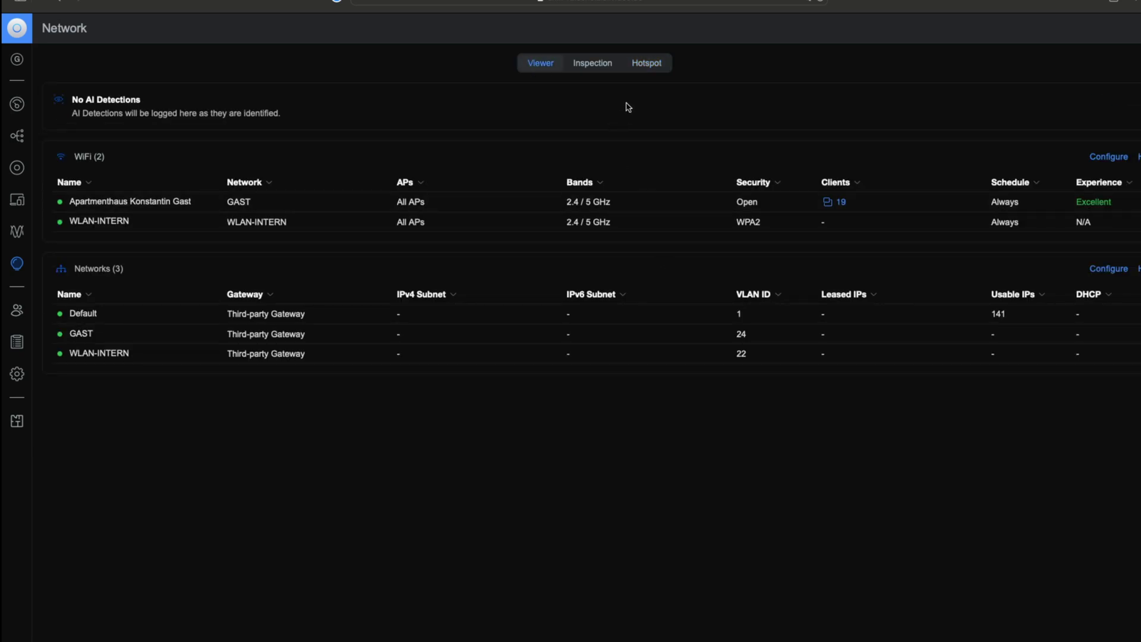
{"action": "left_click", "coordinate": [597, 64]}
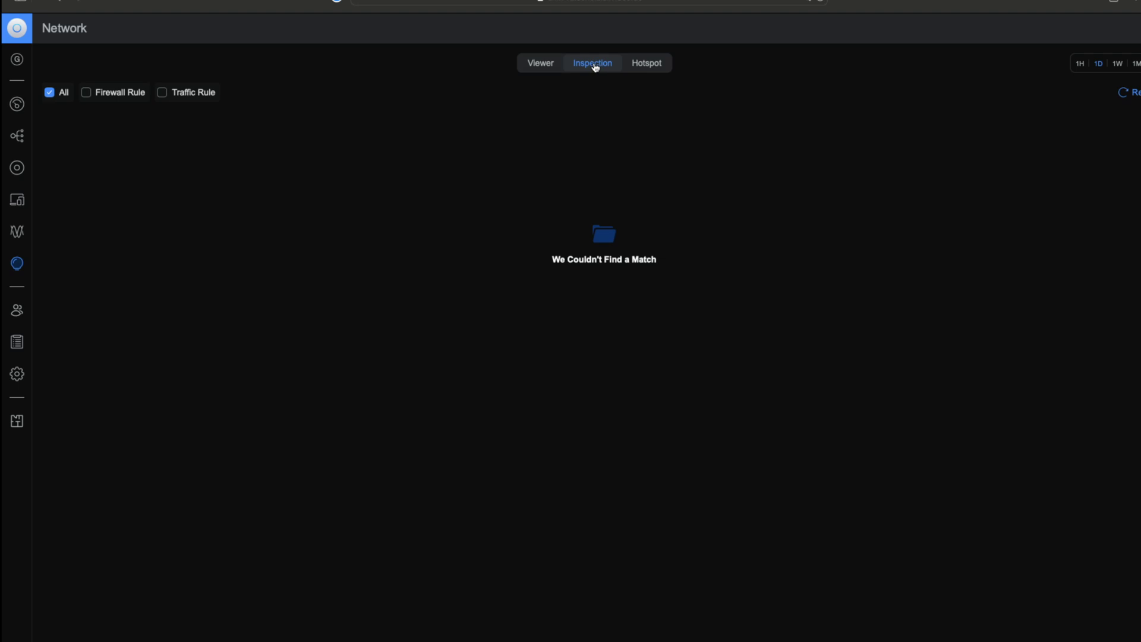
{"action": "left_click", "coordinate": [651, 64]}
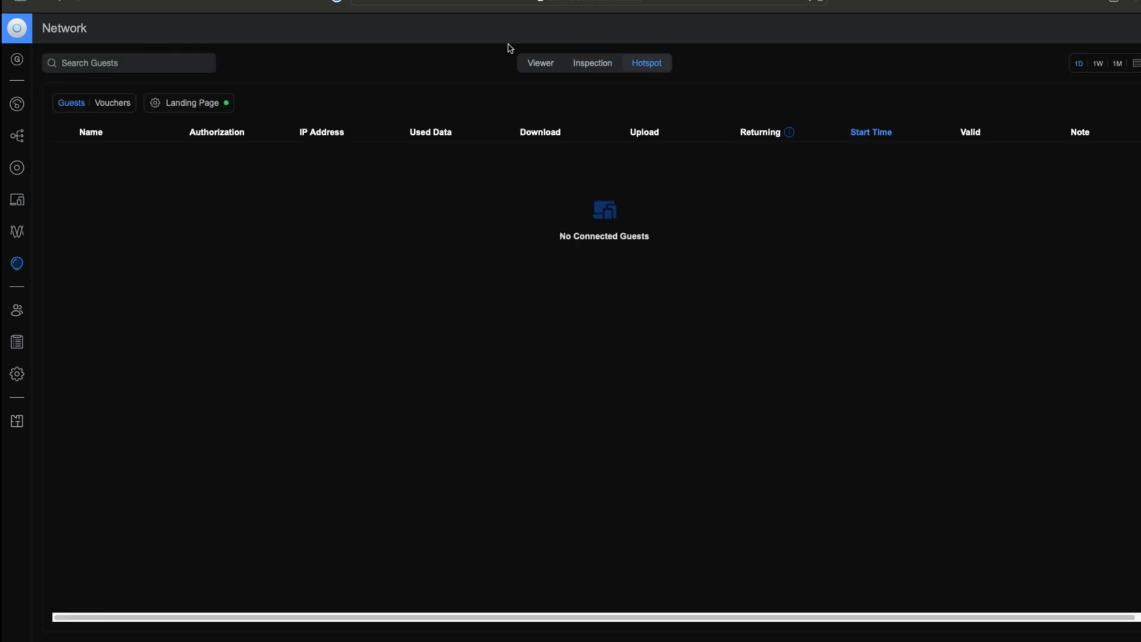
{"action": "left_click", "coordinate": [110, 103]}
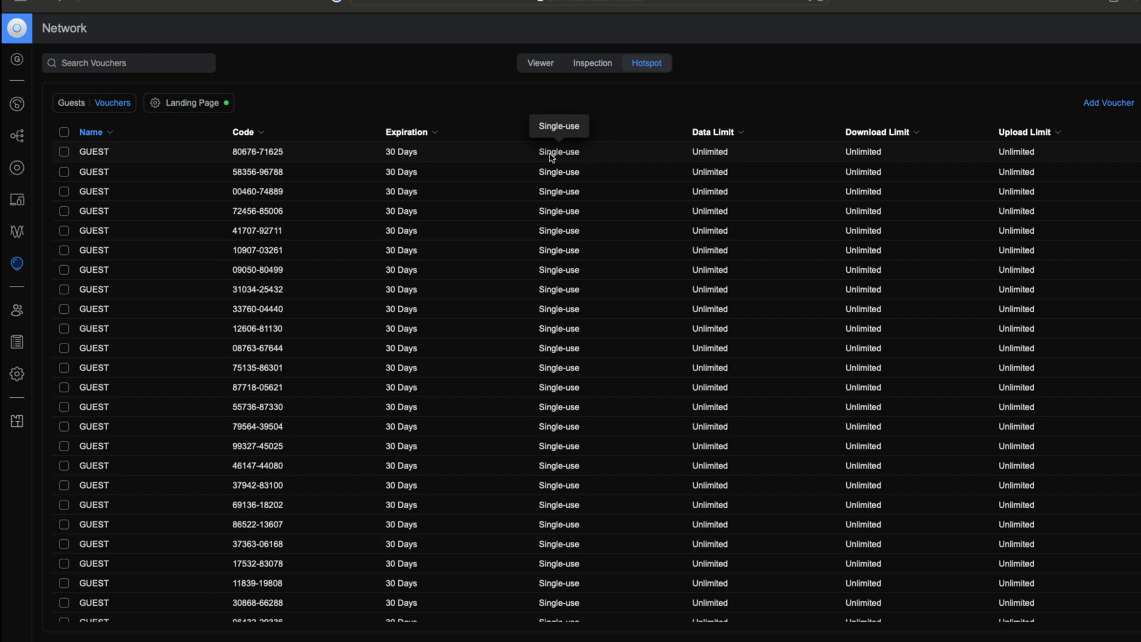
Step: Draft a new single-use voucher named fgshdfgshrs, check its download and upload limit fields, and discard it
{"action": "left_click", "coordinate": [1118, 105]}
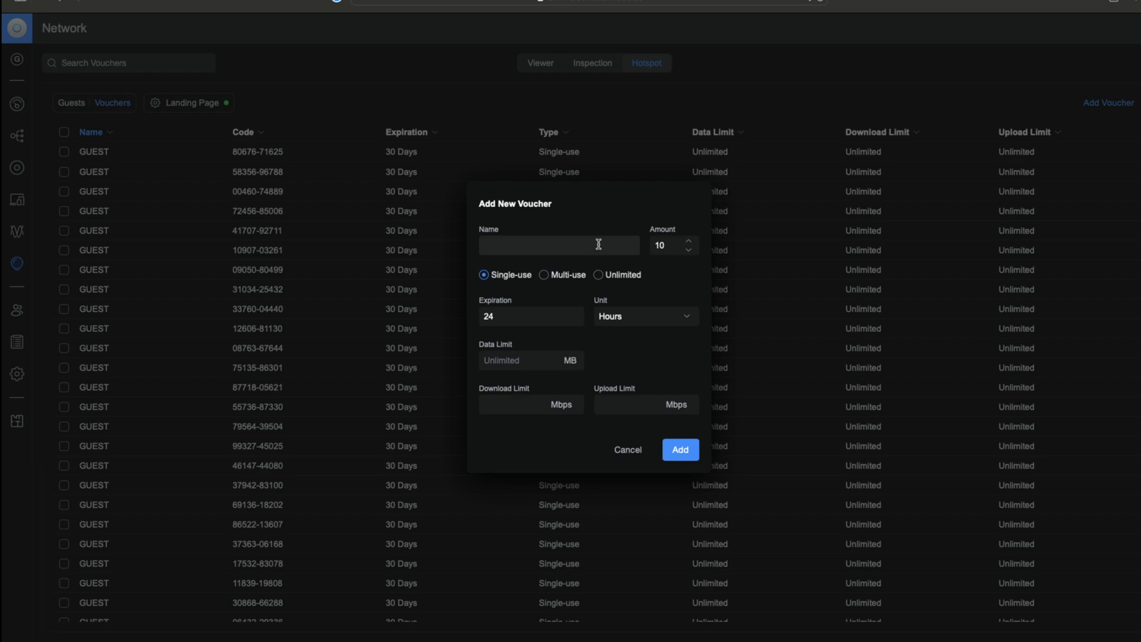
{"action": "left_click", "coordinate": [506, 245]}
{"action": "type", "text": "fgshdfgshrs"}
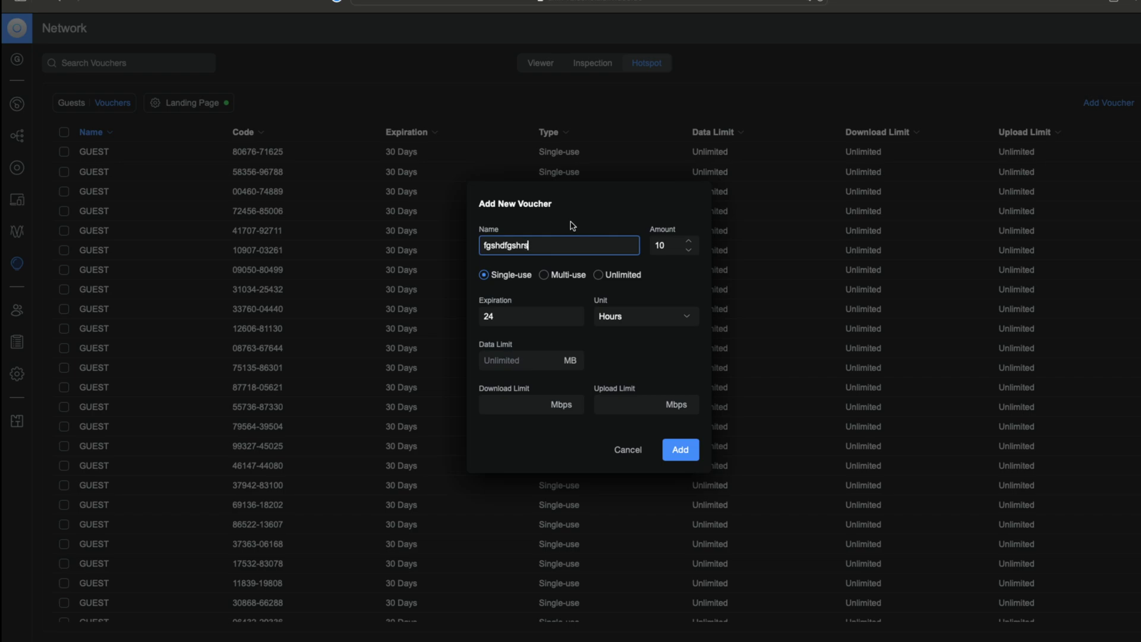
{"action": "left_click", "coordinate": [523, 404]}
{"action": "left_click", "coordinate": [519, 405]}
{"action": "left_click", "coordinate": [605, 405]}
{"action": "left_click", "coordinate": [516, 405]}
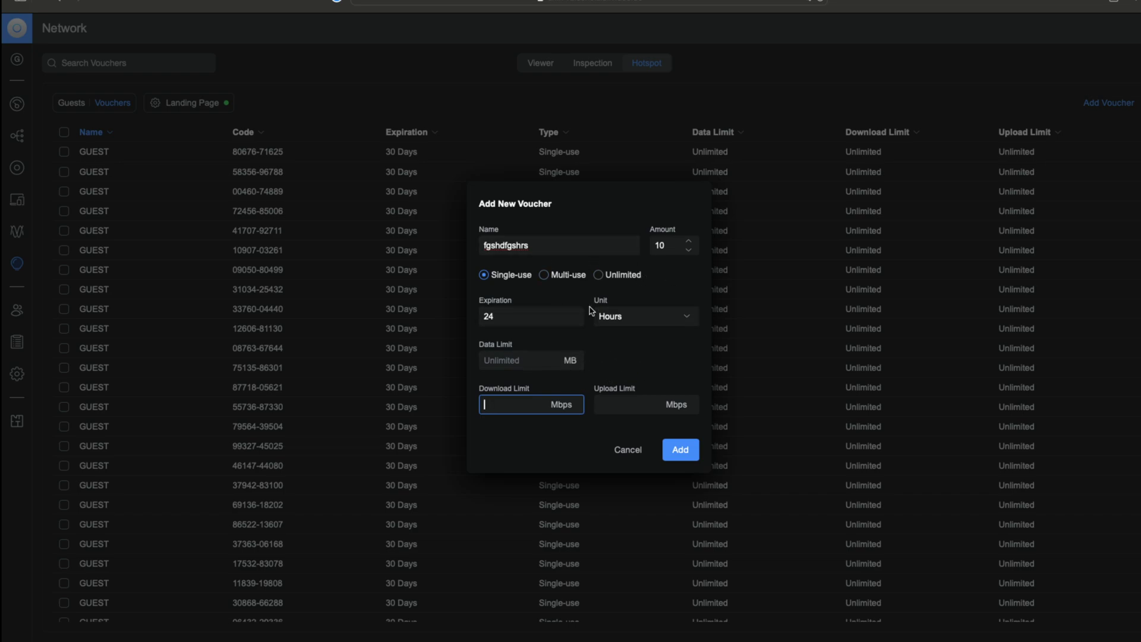
{"action": "left_click", "coordinate": [629, 450]}
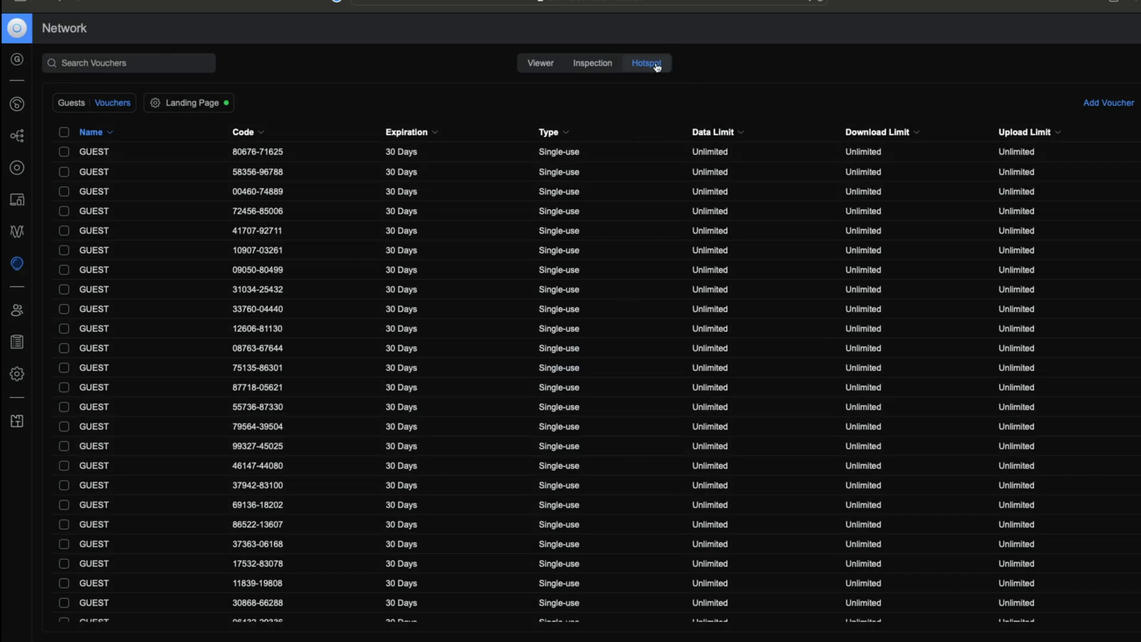
Step: Open the editor for the hotspot landing page
{"action": "left_click", "coordinate": [195, 104]}
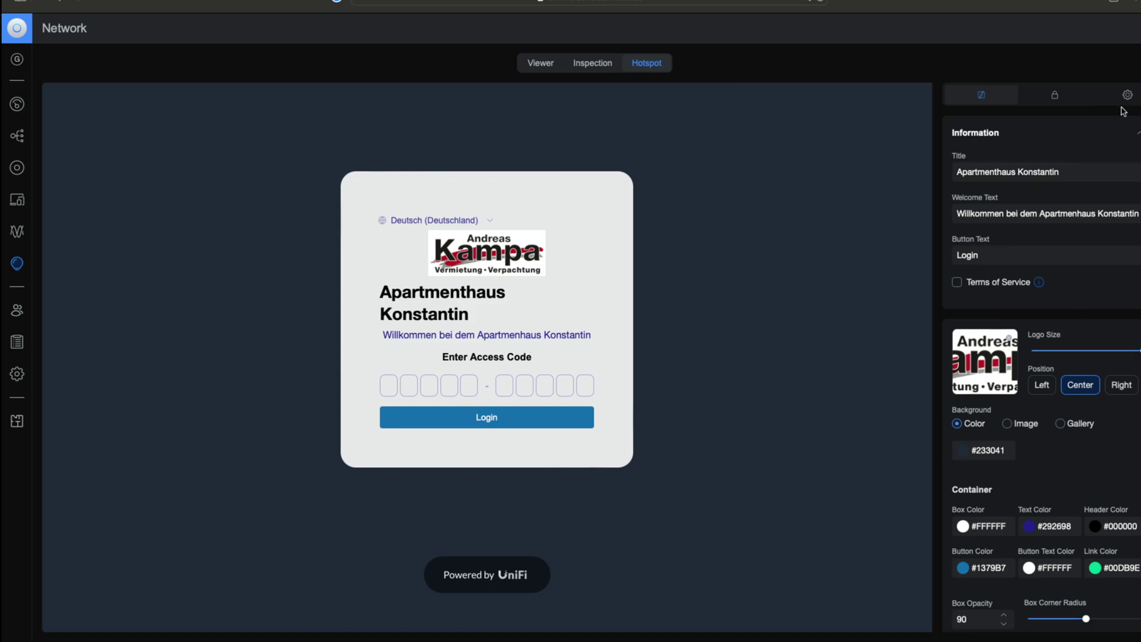
{"action": "mouse_move", "coordinate": [985, 340]}
Step: Try gjhfghjgfh as the landing page's button text and restore it to Login
{"action": "left_click", "coordinate": [984, 255]}
{"action": "double_click", "coordinate": [986, 255]}
{"action": "type", "text": "gjhfghjgfh"}
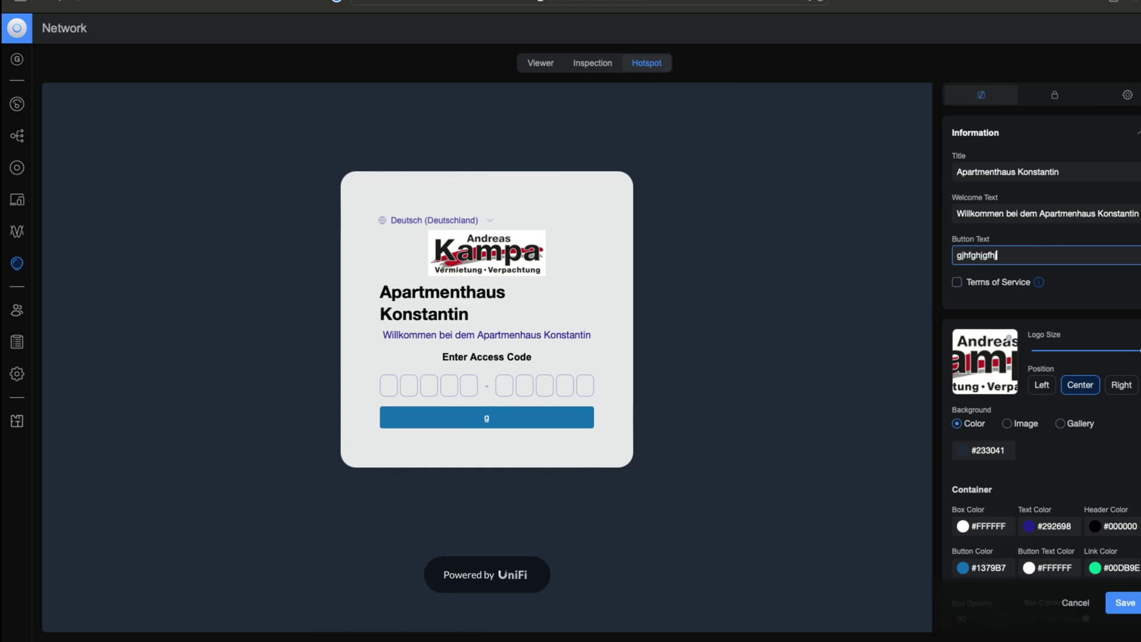
{"action": "key", "text": "BackSpace"}
{"action": "key", "text": "BackSpace"}
{"action": "key", "text": "BackSpace"}
{"action": "key", "text": "BackSpace"}
{"action": "key", "text": "BackSpace"}
{"action": "key", "text": "BackSpace"}
{"action": "key", "text": "BackSpace"}
{"action": "key", "text": "BackSpace"}
{"action": "key", "text": "BackSpace"}
{"action": "key", "text": "BackSpace"}
{"action": "type", "text": "Login"}
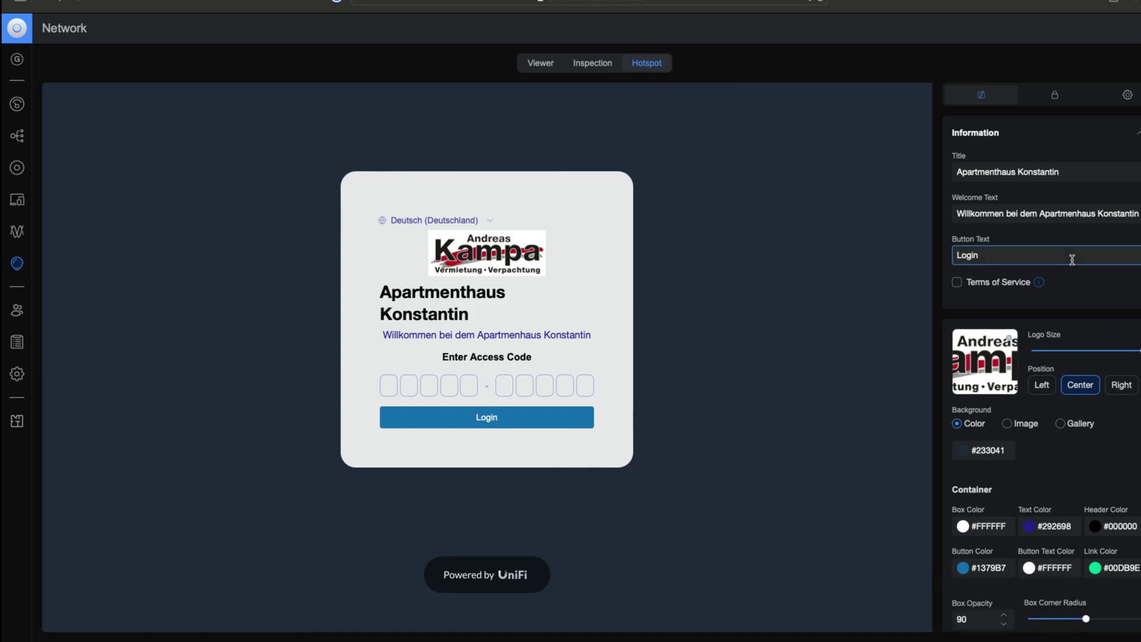
Step: Enable Terms of Service on the landing page to review the text, and disable it again
{"action": "left_click", "coordinate": [957, 283]}
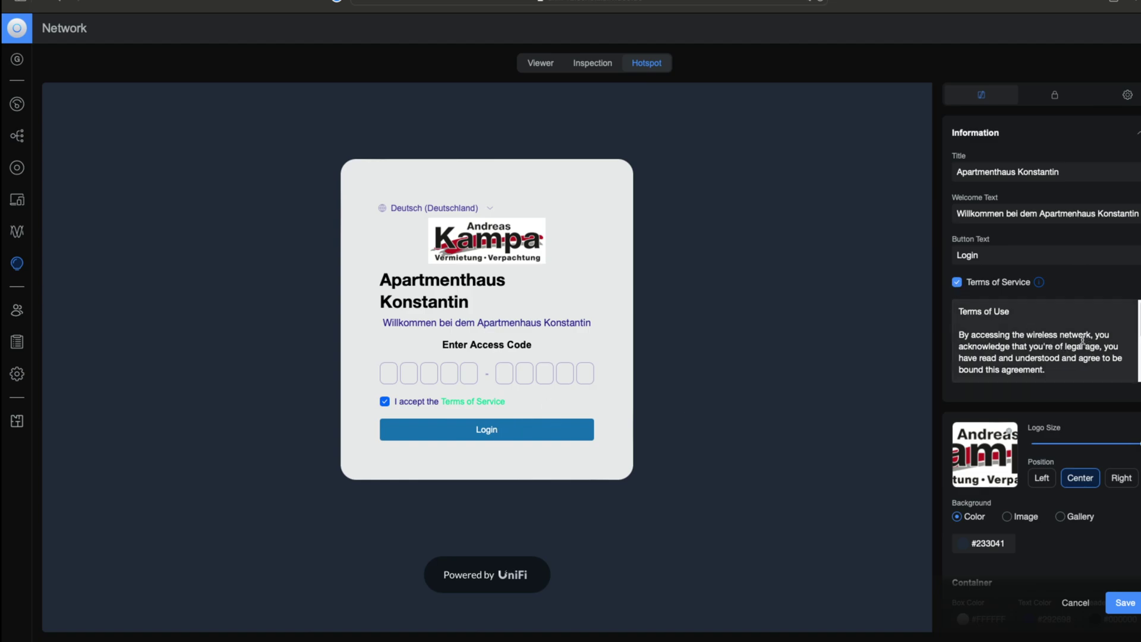
{"action": "scroll", "coordinate": [1082, 338], "scroll_direction": "down", "scroll_amount": 5}
{"action": "scroll", "coordinate": [1064, 345], "scroll_direction": "up", "scroll_amount": 5}
{"action": "left_click", "coordinate": [957, 282]}
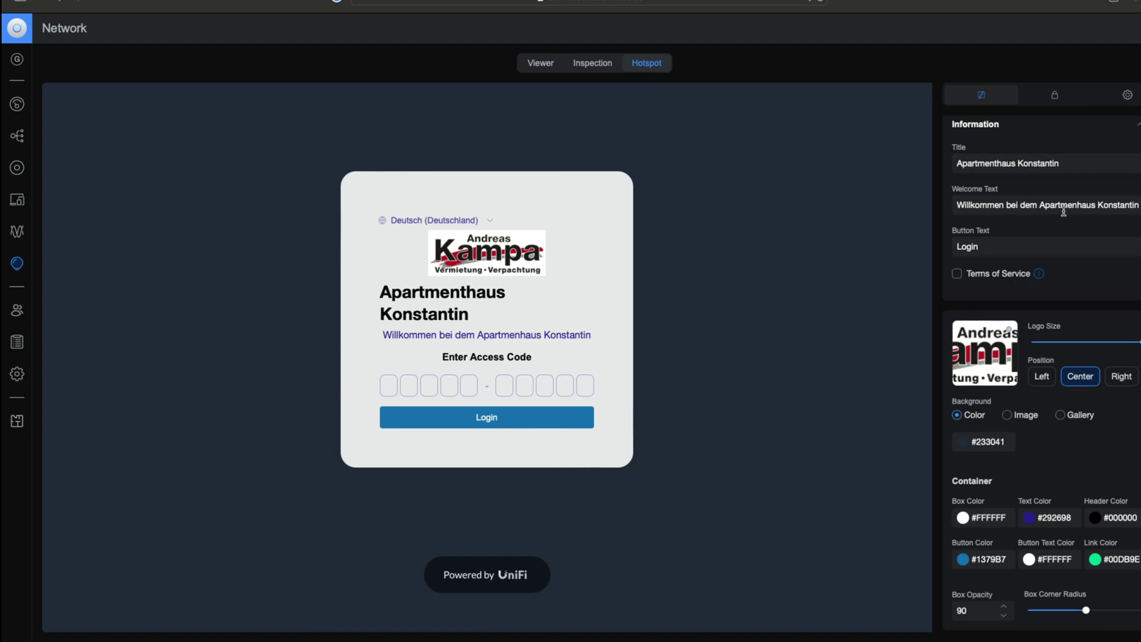
Step: Examine the landing page's logo, background, container colour and success message settings
{"action": "scroll", "coordinate": [1071, 360], "scroll_direction": "down", "scroll_amount": 3}
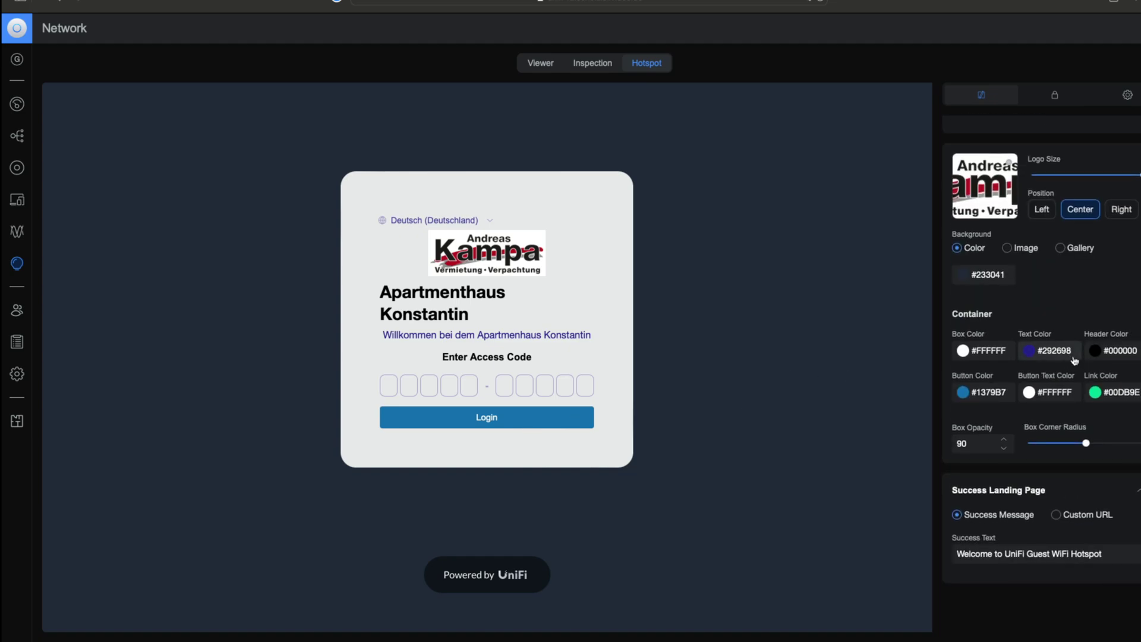
{"action": "scroll", "coordinate": [1071, 361], "scroll_direction": "up", "scroll_amount": 3}
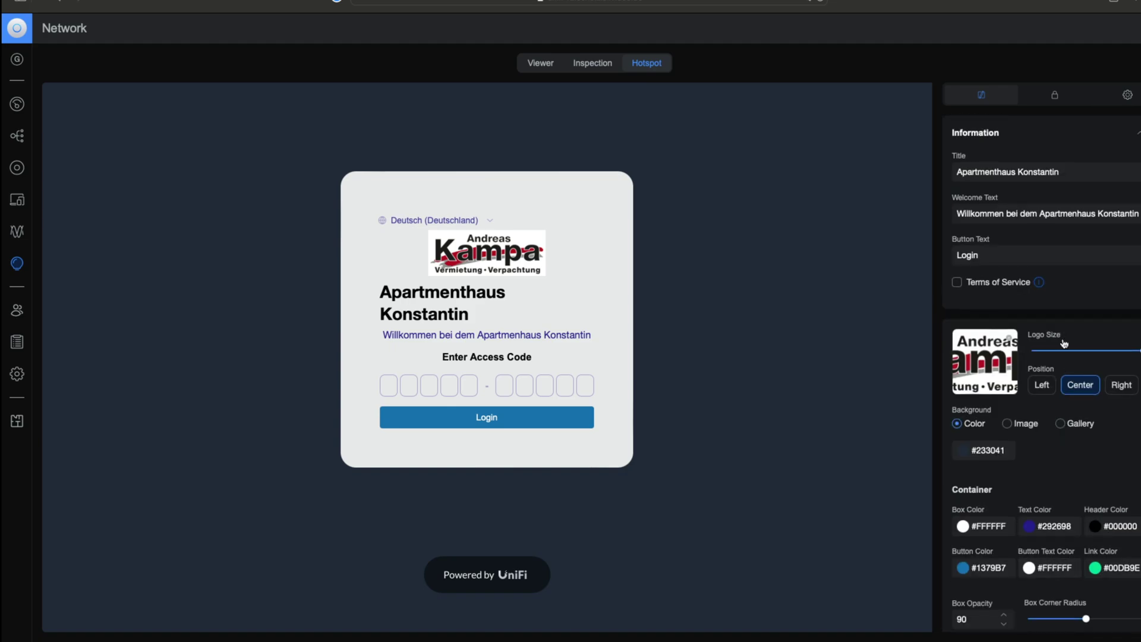
{"action": "scroll", "coordinate": [1067, 306], "scroll_direction": "down", "scroll_amount": 3}
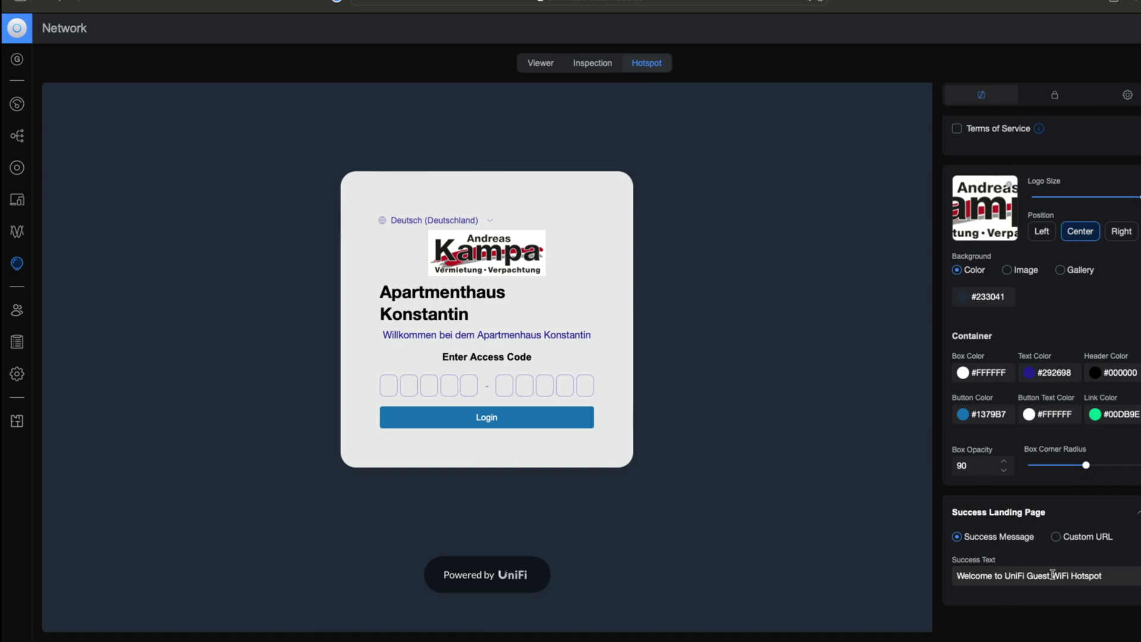
{"action": "scroll", "coordinate": [1069, 572], "scroll_direction": "up", "scroll_amount": 1}
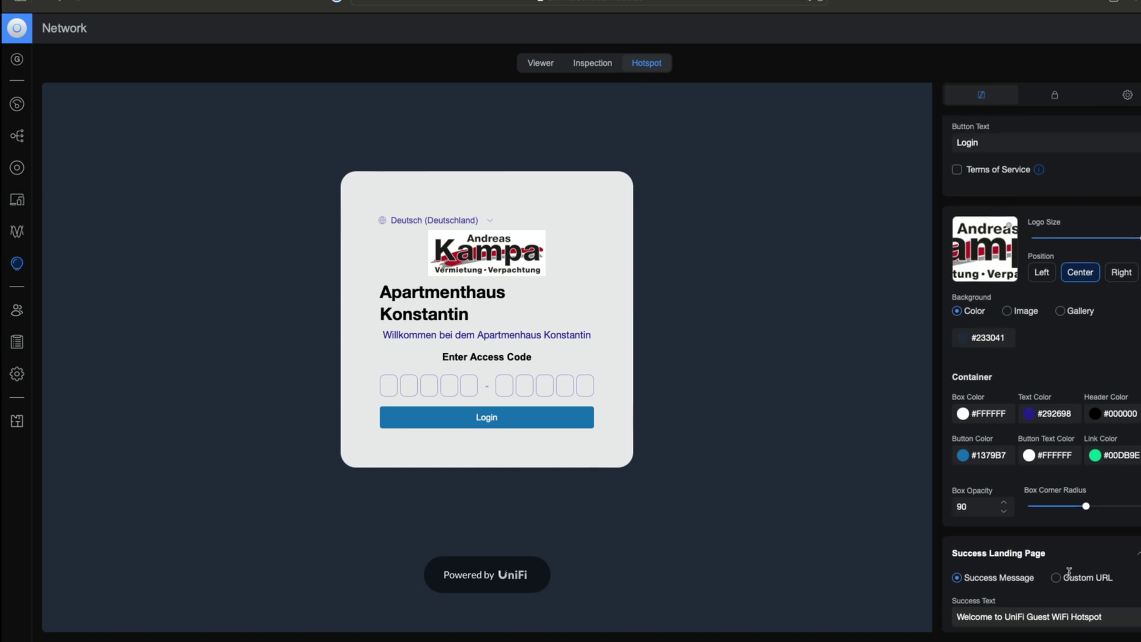
{"action": "scroll", "coordinate": [1069, 573], "scroll_direction": "up", "scroll_amount": 2}
Step: Show the hotspot's authentication methods and enable Payment
{"action": "left_click", "coordinate": [1062, 98]}
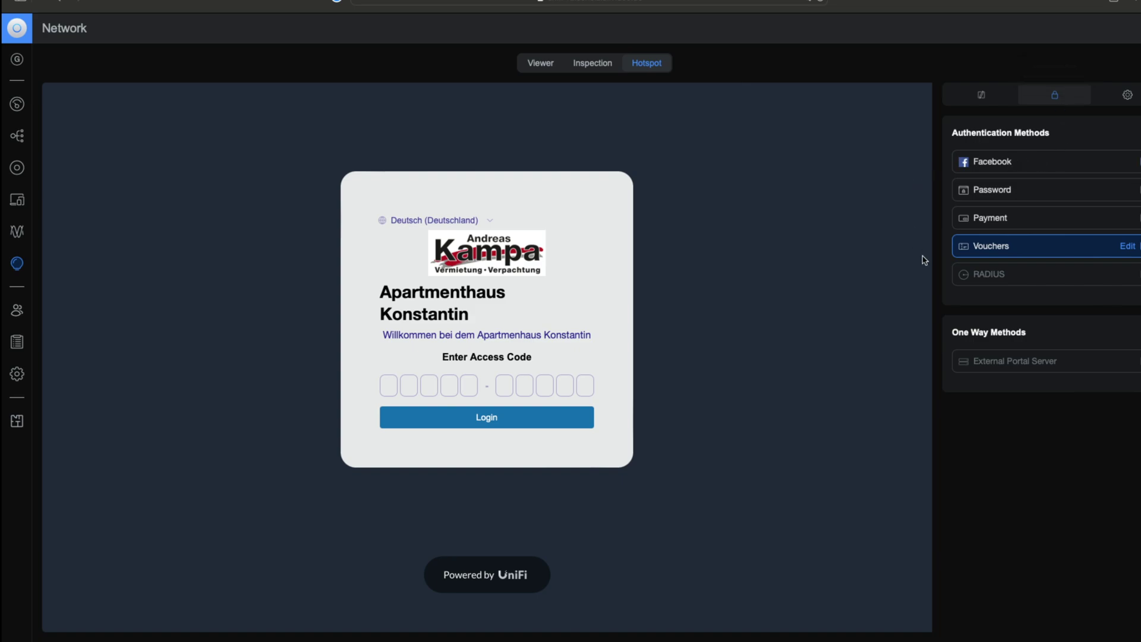
{"action": "left_click", "coordinate": [1068, 221]}
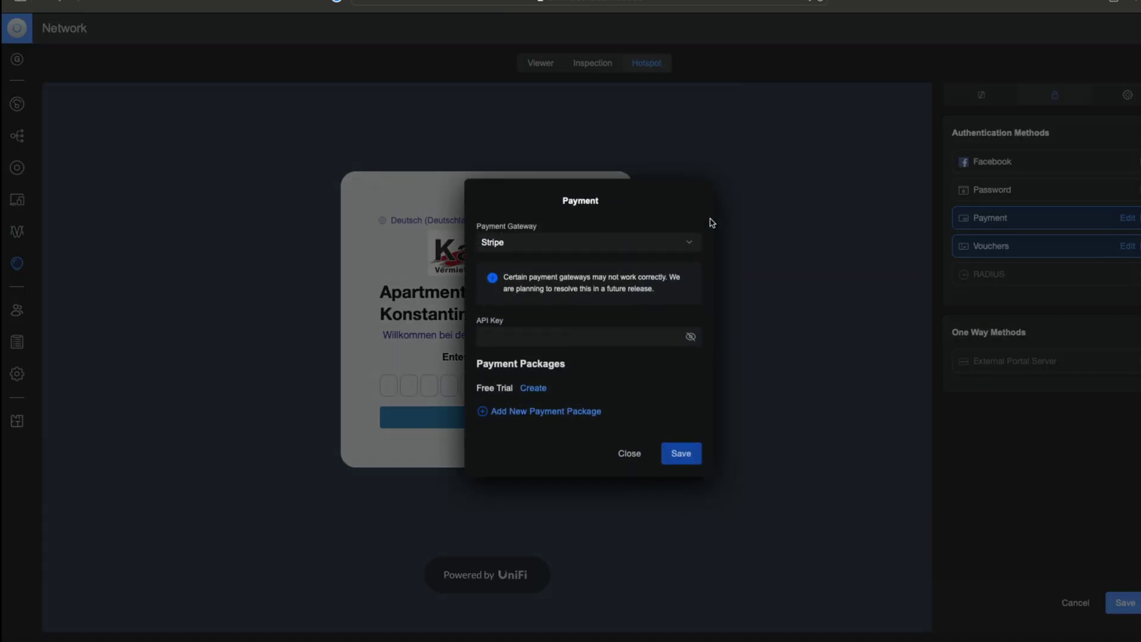
Step: Switch the payment gateway to PayPal to inspect its fields, and return it to Stripe
{"action": "left_click", "coordinate": [511, 243]}
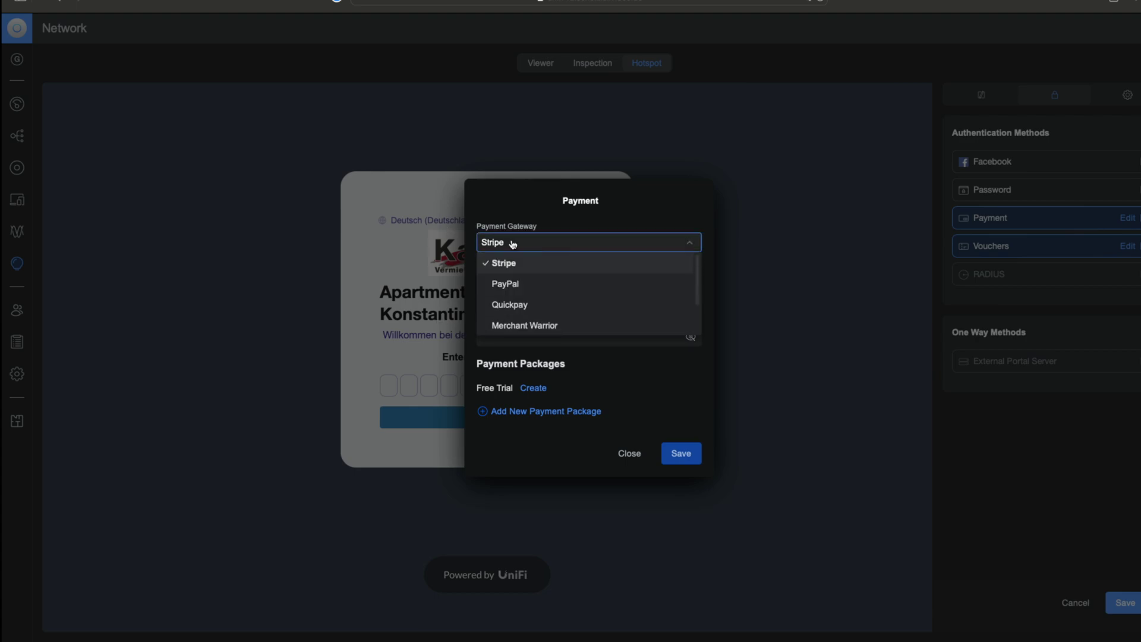
{"action": "scroll", "coordinate": [494, 291], "scroll_direction": "down", "scroll_amount": 2}
{"action": "scroll", "coordinate": [541, 315], "scroll_direction": "up", "scroll_amount": 2}
{"action": "left_click", "coordinate": [527, 286]}
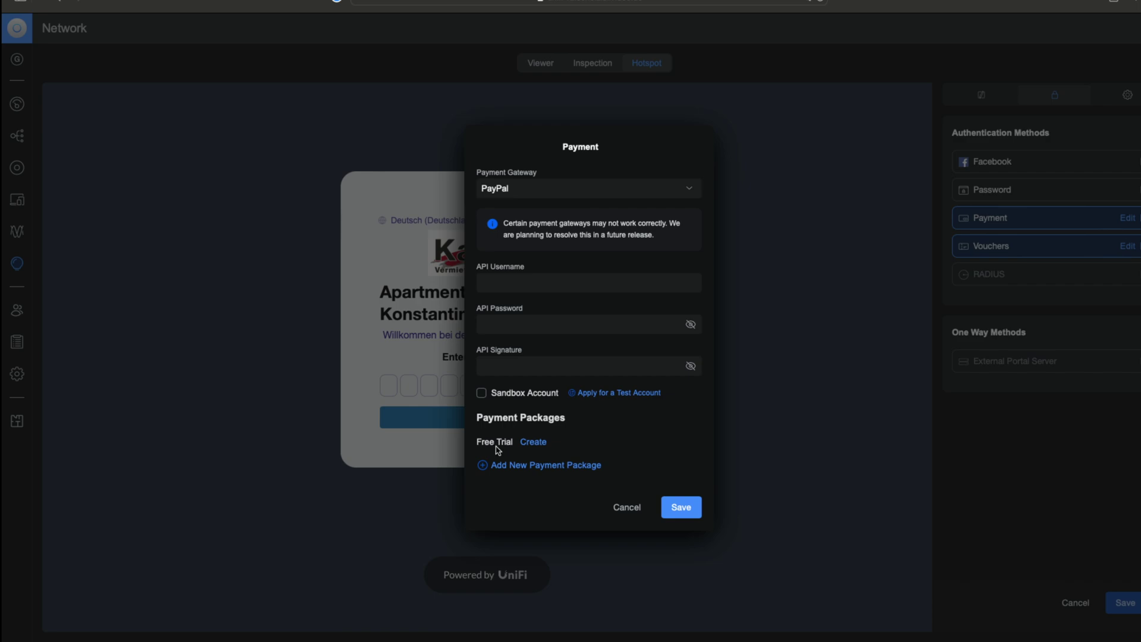
{"action": "left_click", "coordinate": [510, 189]}
{"action": "left_click", "coordinate": [514, 210]}
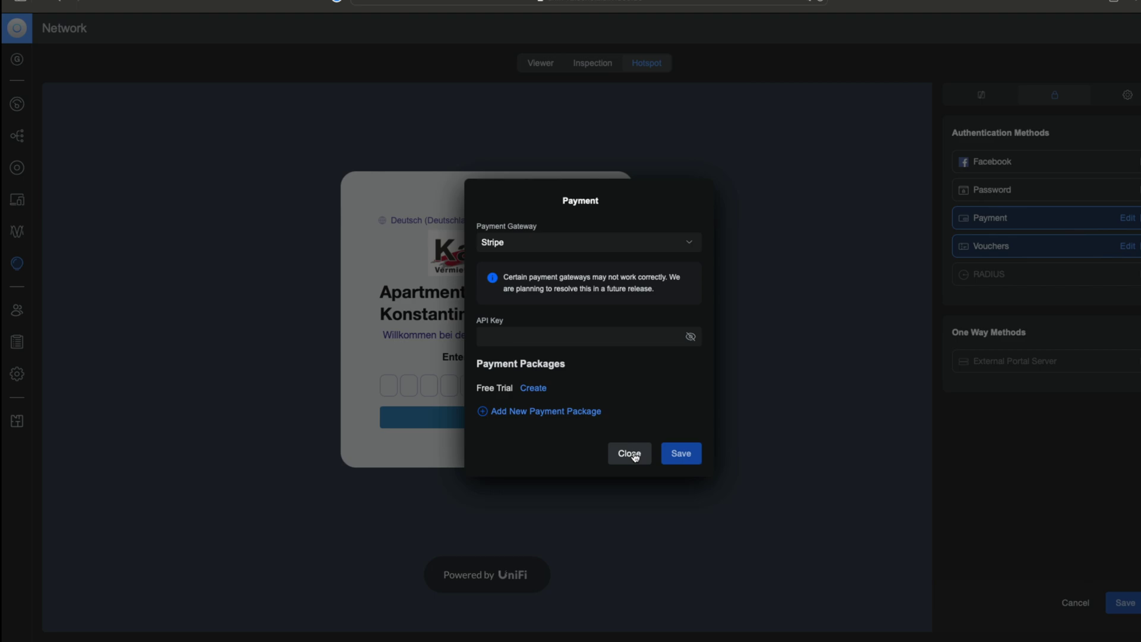
Step: Look through the available payment gateways, keep Stripe selected, and leave the Payment settings without saving
{"action": "left_click", "coordinate": [603, 246]}
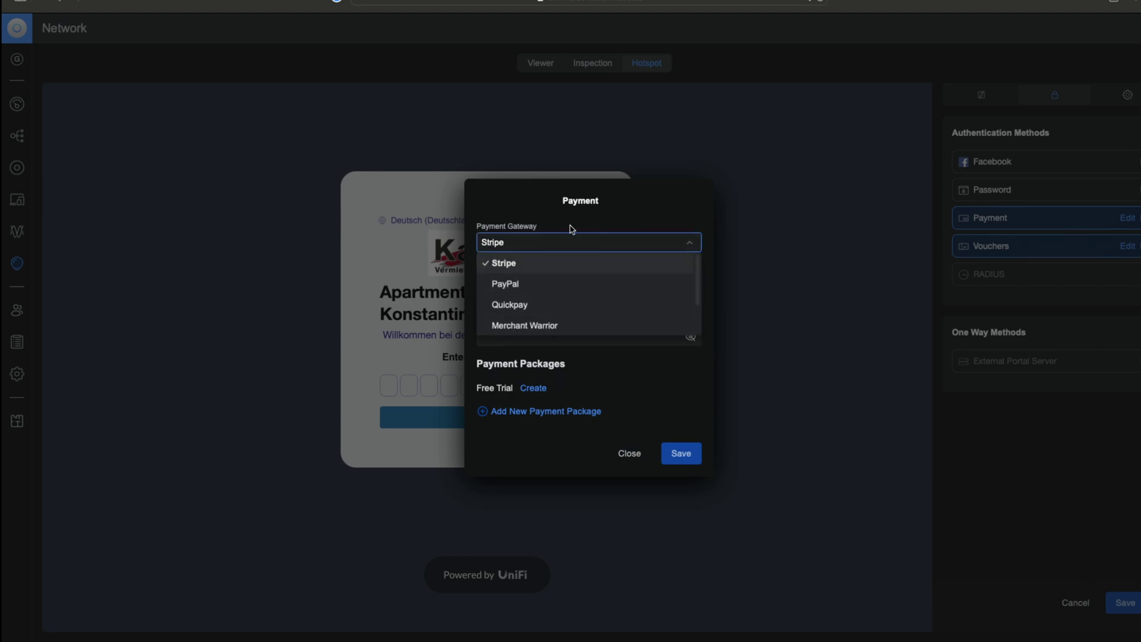
{"action": "left_click", "coordinate": [644, 222]}
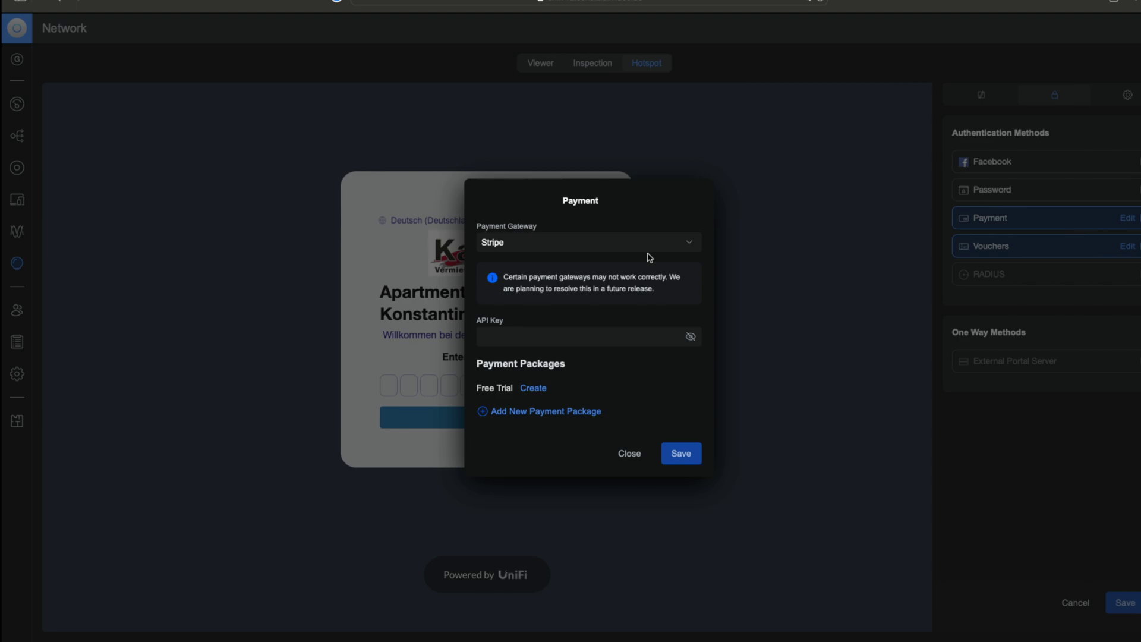
{"action": "left_click", "coordinate": [629, 454]}
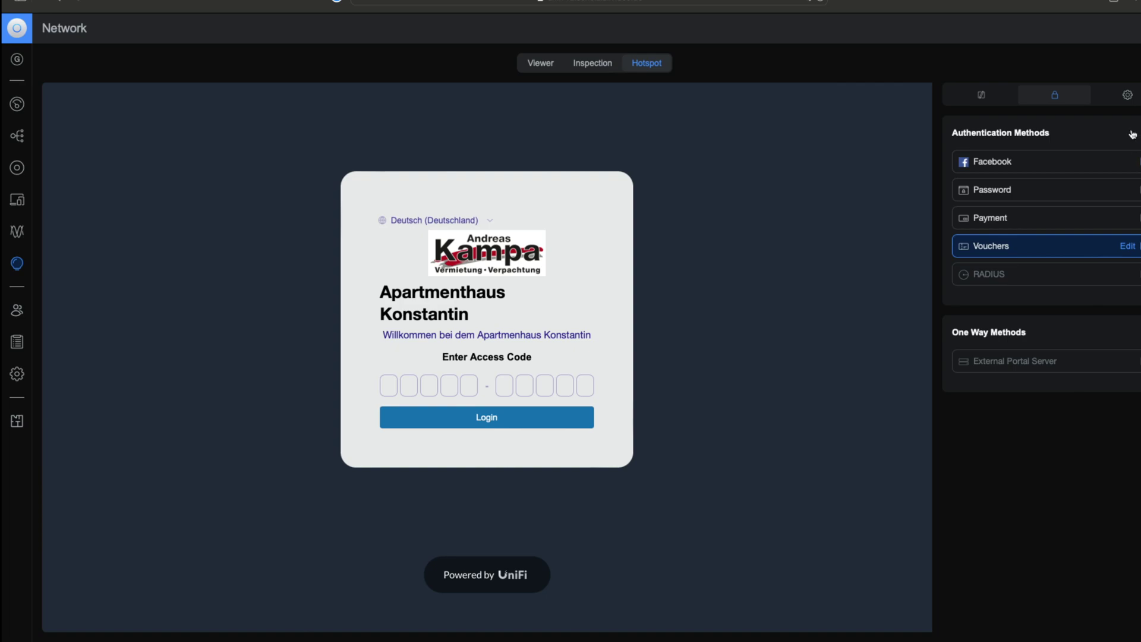
Step: Show the hotspot's general settings and examine the landing page options and the pre- and post-authorization access lists
{"action": "left_click", "coordinate": [1128, 94]}
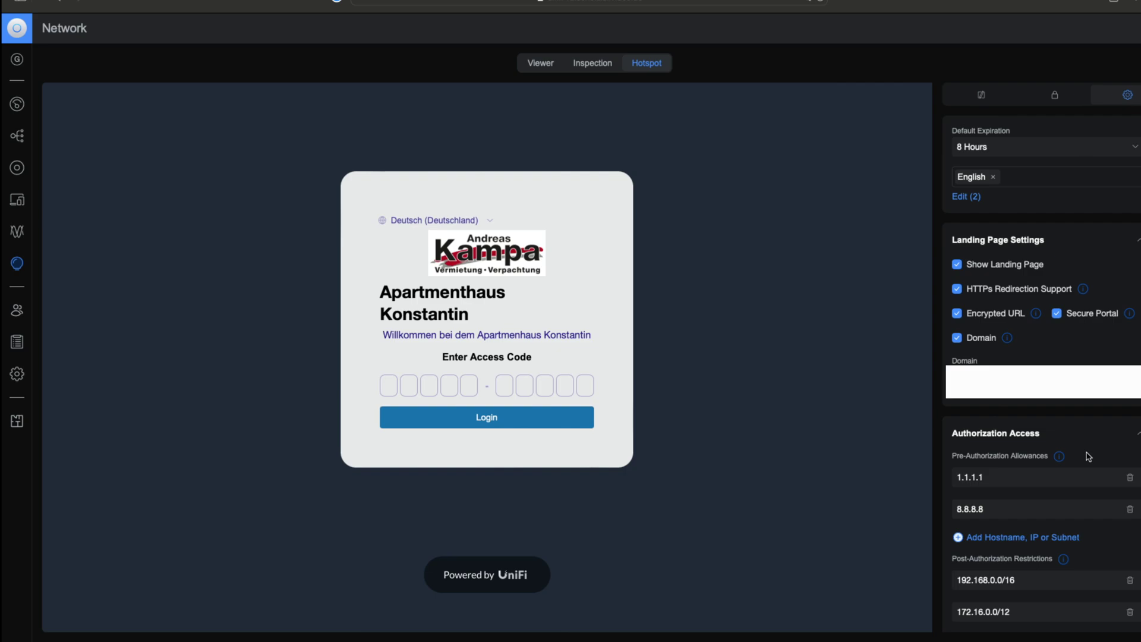
{"action": "scroll", "coordinate": [1088, 456], "scroll_direction": "down", "scroll_amount": 3}
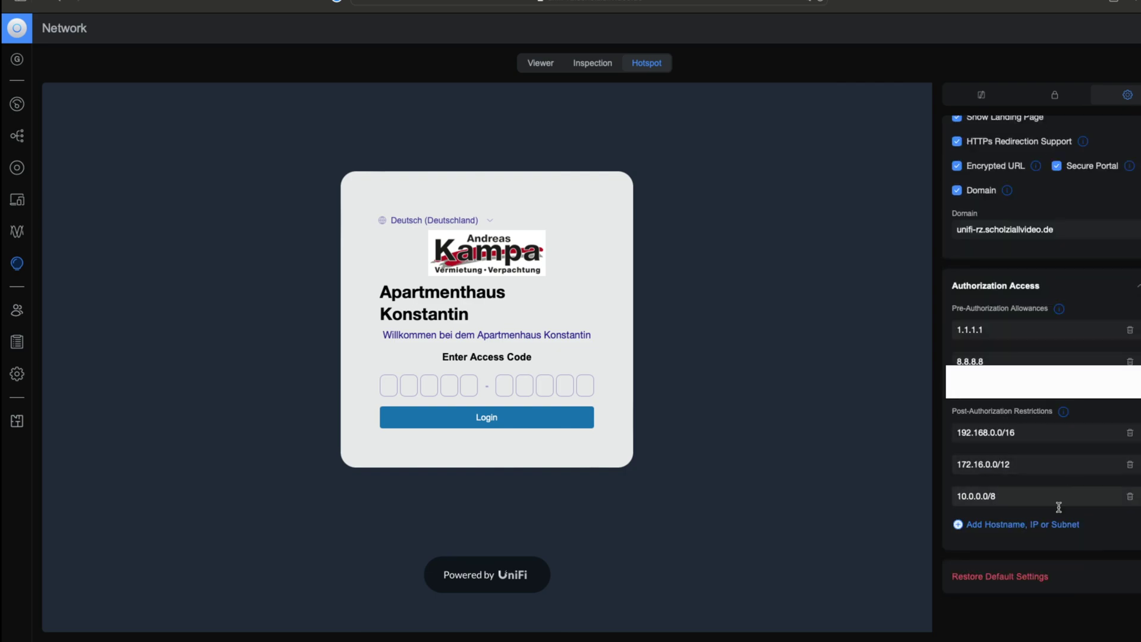
{"action": "scroll", "coordinate": [1043, 557], "scroll_direction": "up", "scroll_amount": 3}
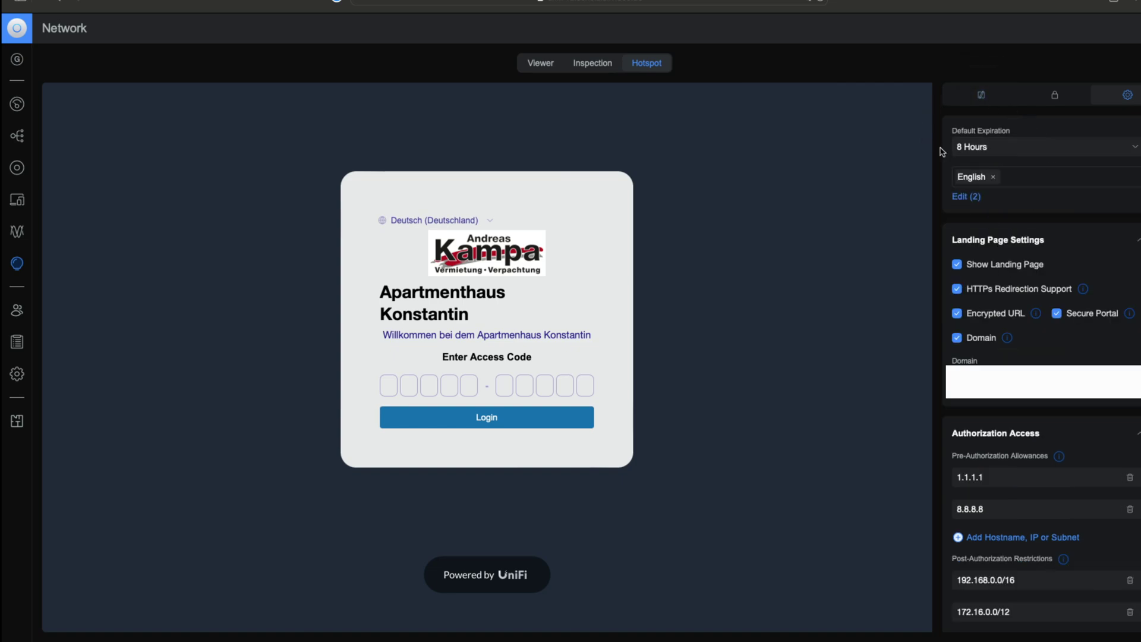
Step: Look through the Default Expiration choices without changing the selection, and return from the landing page editor to the voucher list
{"action": "left_click", "coordinate": [1003, 146]}
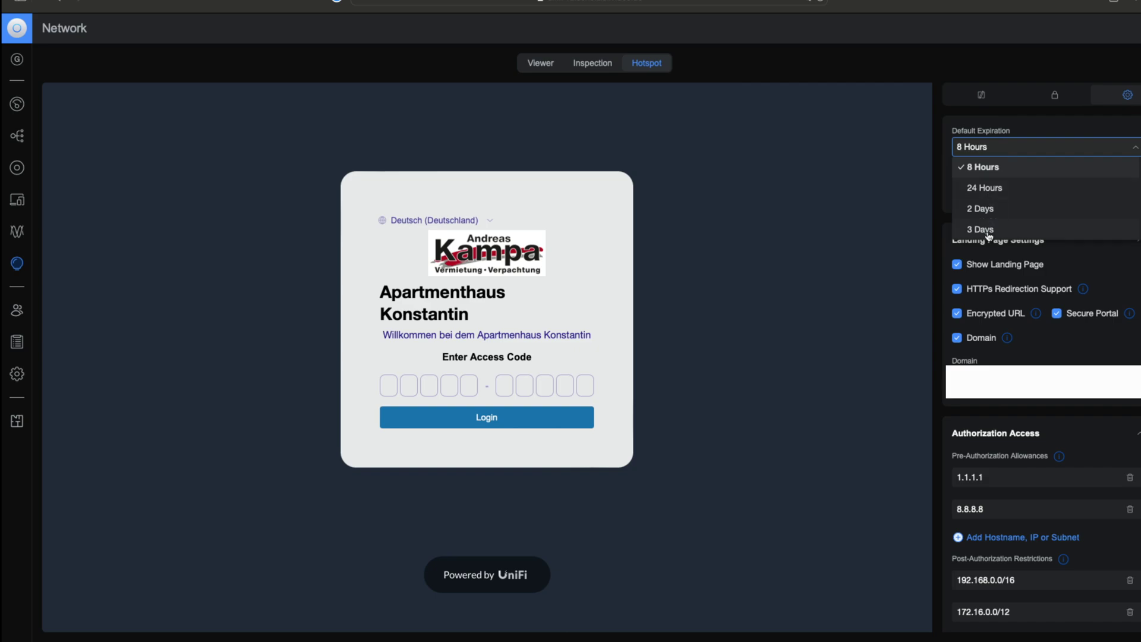
{"action": "scroll", "coordinate": [1002, 204], "scroll_direction": "down", "scroll_amount": 3}
{"action": "scroll", "coordinate": [1001, 204], "scroll_direction": "up", "scroll_amount": 1}
{"action": "scroll", "coordinate": [1001, 225], "scroll_direction": "down", "scroll_amount": 3}
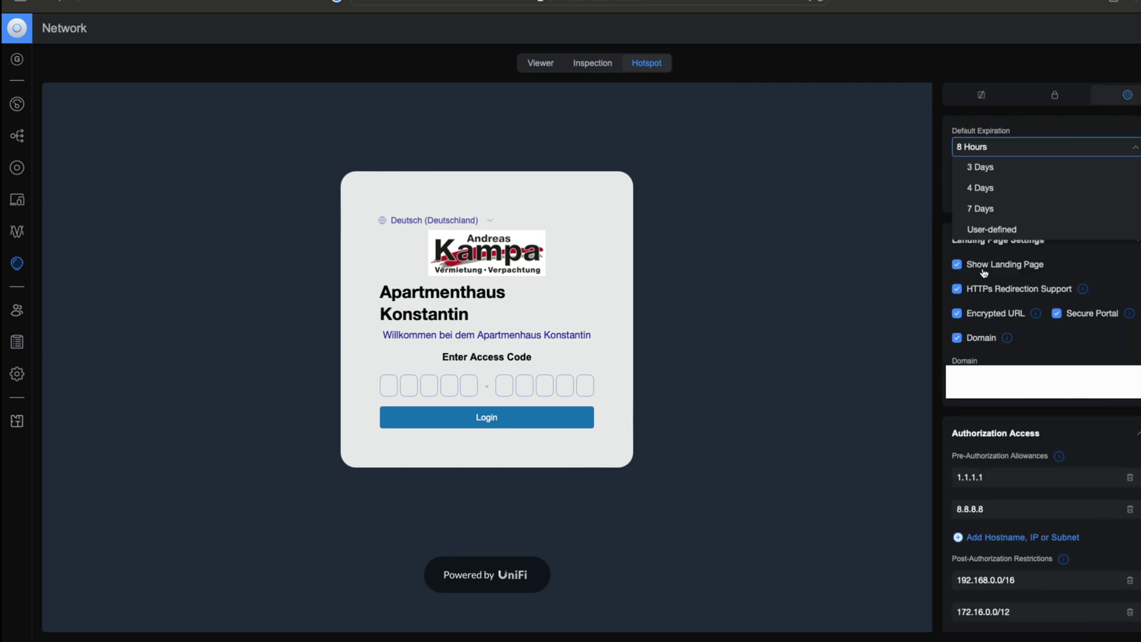
{"action": "left_click", "coordinate": [1073, 127]}
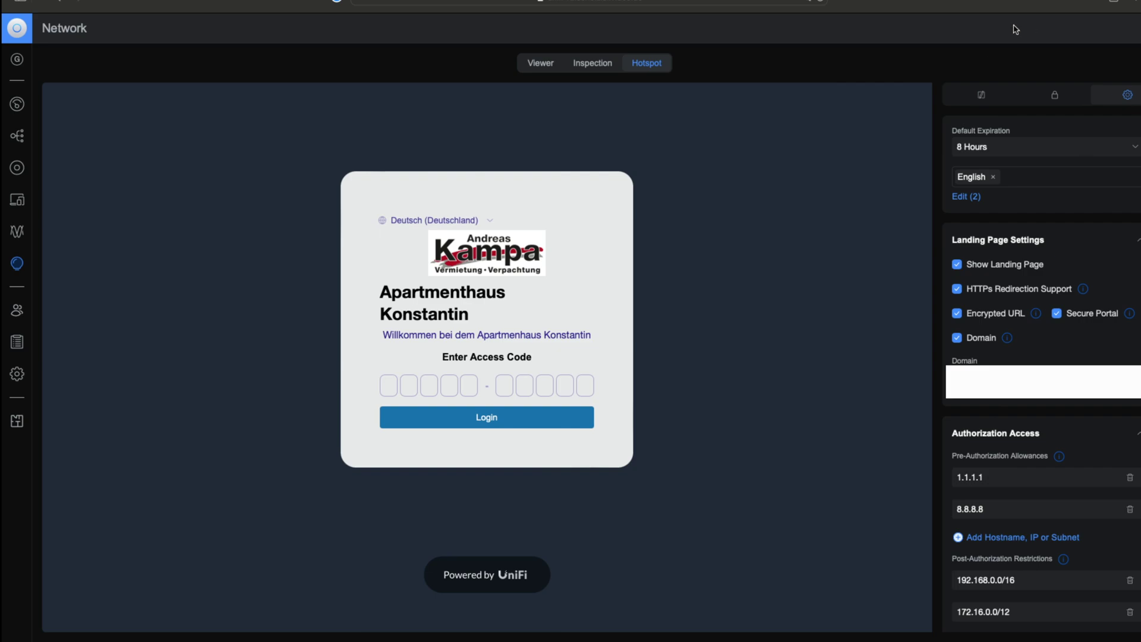
{"action": "left_click", "coordinate": [1055, 71]}
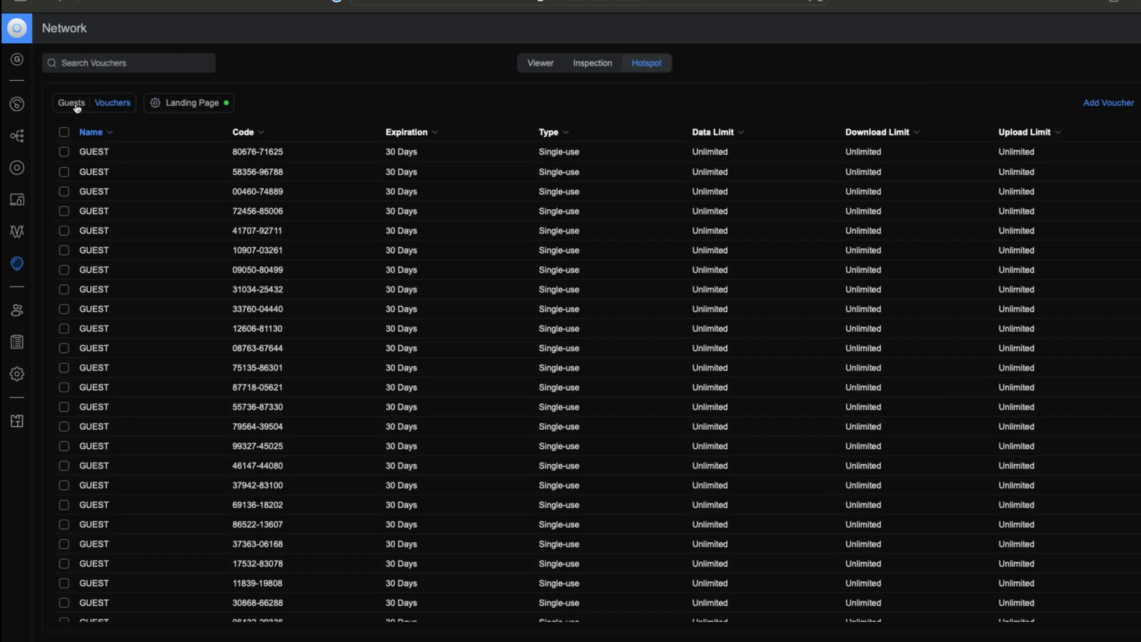
Step: Start a new single-use voucher, try the expiration units, set it to 7 days, and cancel without adding it
{"action": "left_click", "coordinate": [1110, 102]}
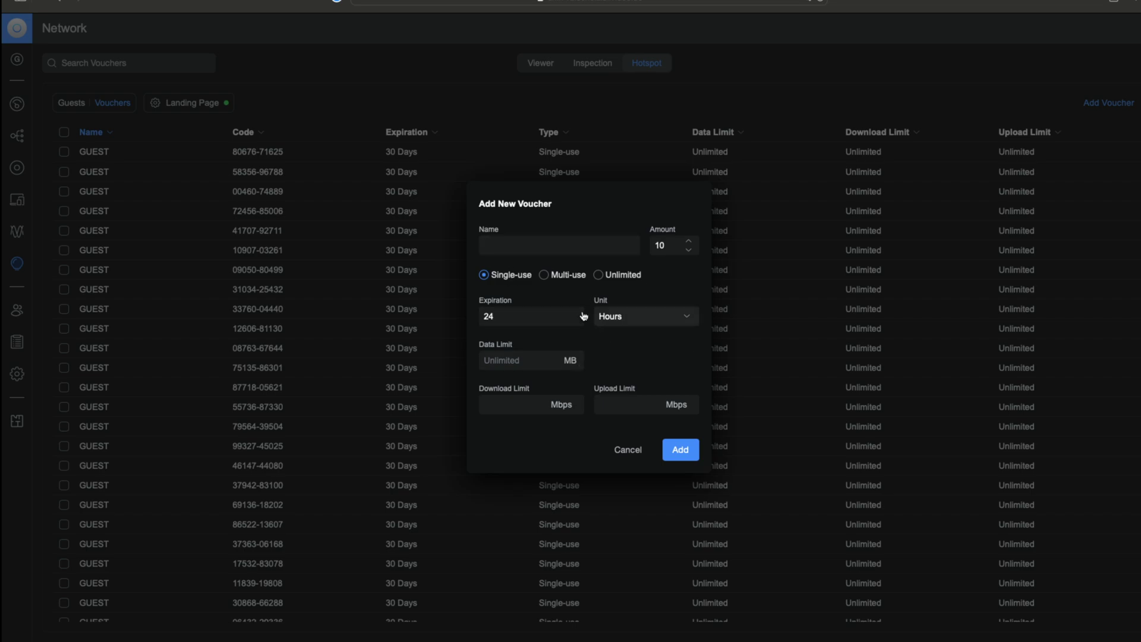
{"action": "left_click", "coordinate": [647, 316]}
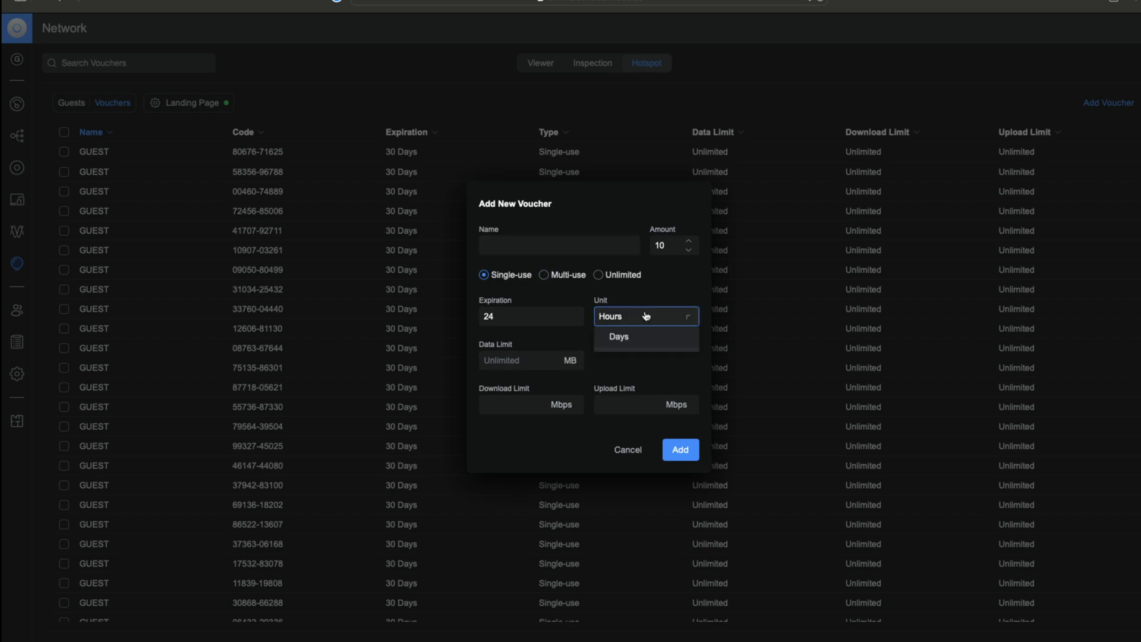
{"action": "left_click", "coordinate": [641, 334]}
{"action": "left_click", "coordinate": [644, 324]}
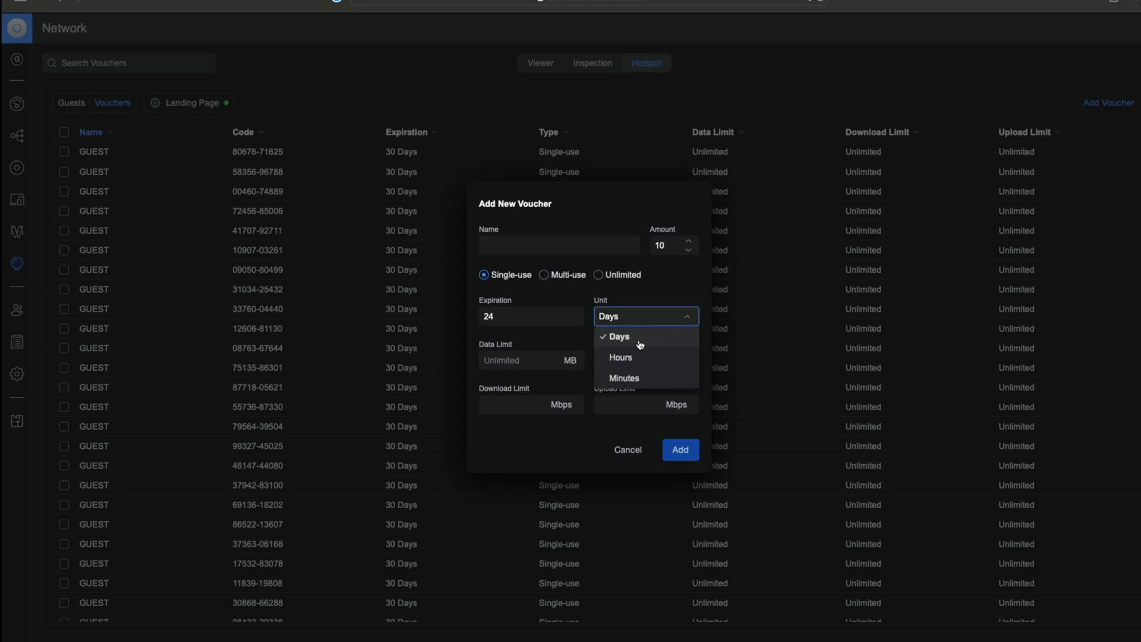
{"action": "left_click", "coordinate": [638, 357]}
{"action": "left_click", "coordinate": [637, 318]}
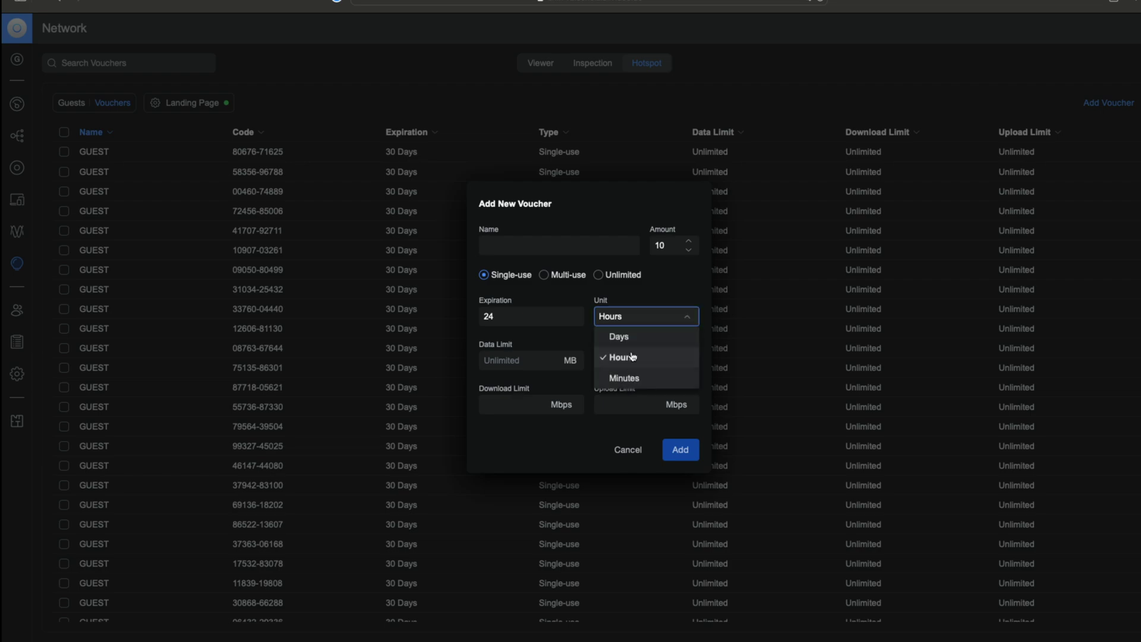
{"action": "left_click", "coordinate": [619, 336]}
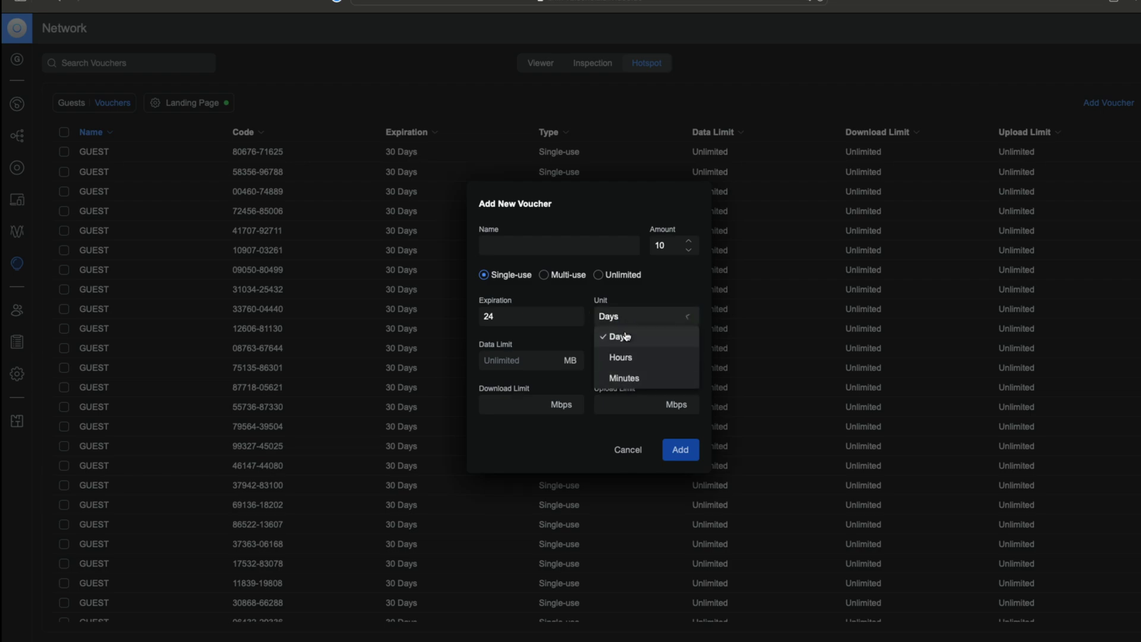
{"action": "left_click_drag", "start_coordinate": [545, 316], "coordinate": [462, 321]}
{"action": "type", "text": "7"}
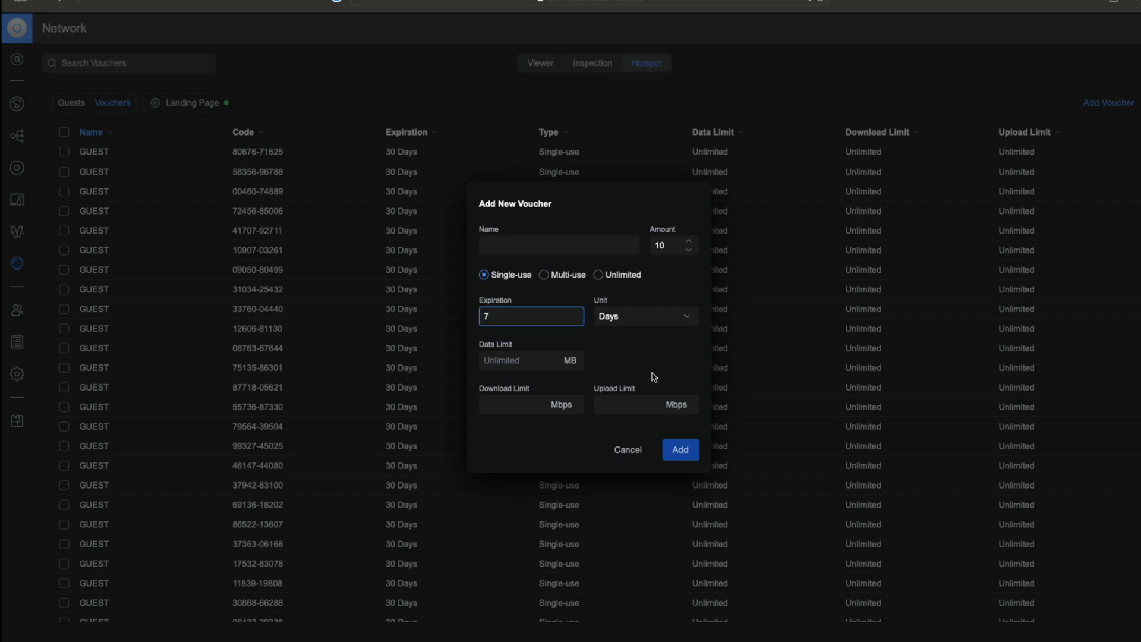
{"action": "left_click", "coordinate": [632, 452]}
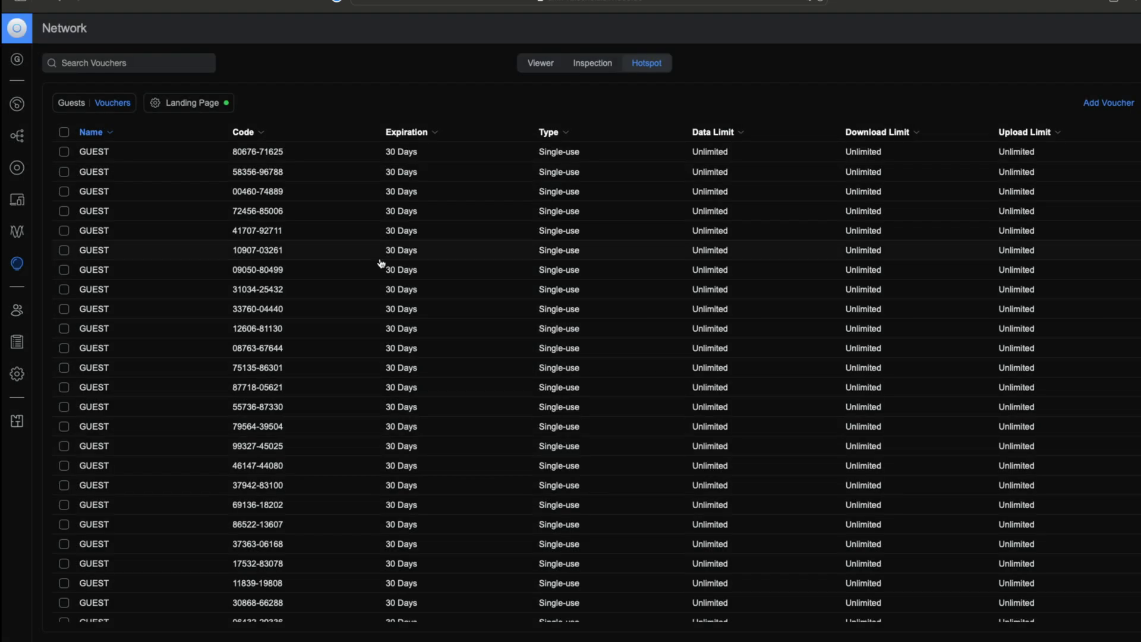
Step: List the hotspot guests of the past week and view the details of the connected guest at 10.20.24.132
{"action": "left_click", "coordinate": [76, 112]}
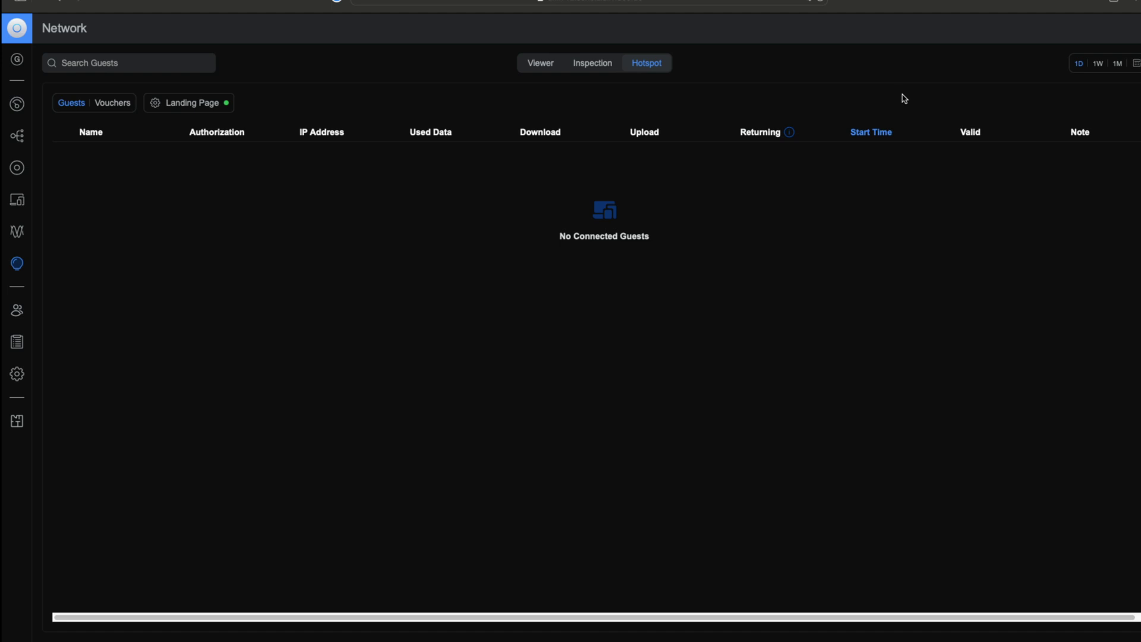
{"action": "left_click", "coordinate": [1094, 63]}
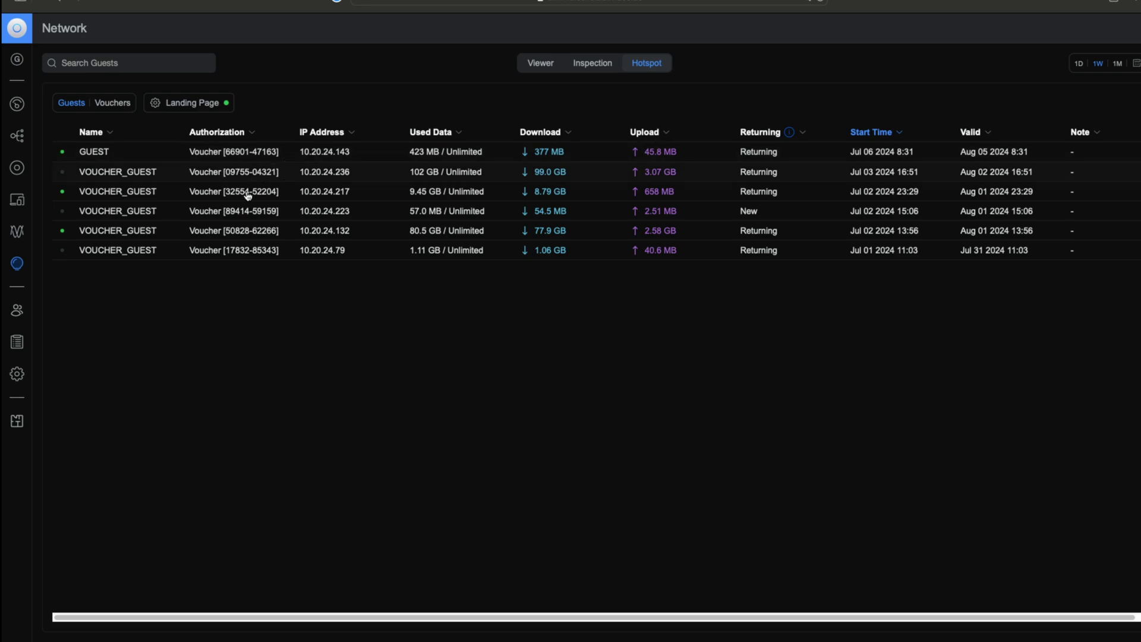
{"action": "left_click", "coordinate": [251, 236]}
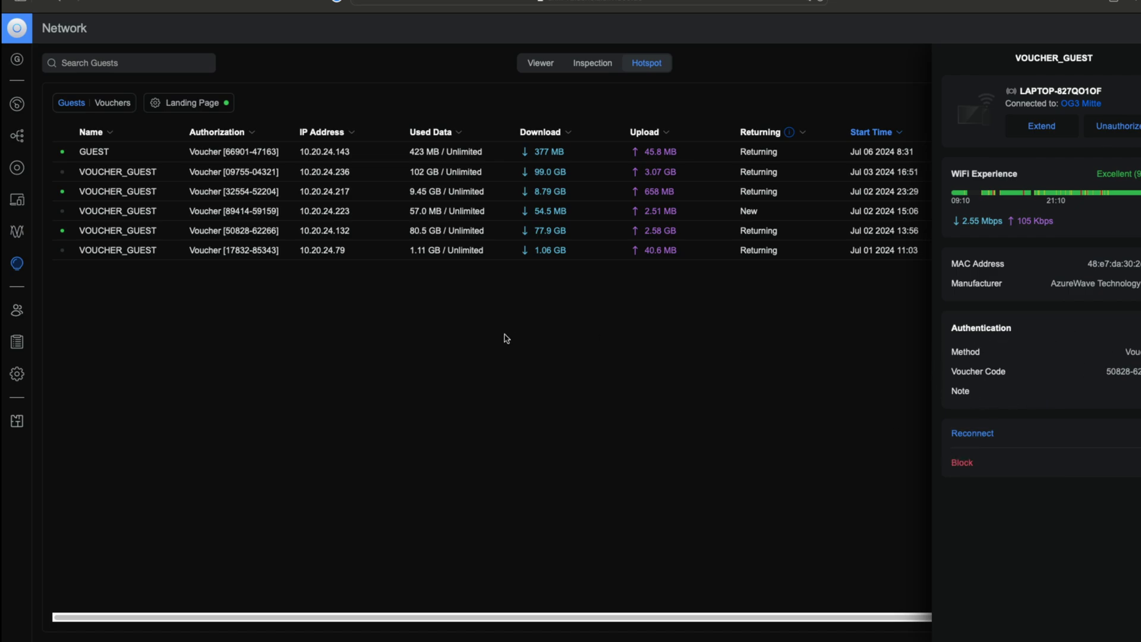
{"action": "key", "text": "Escape"}
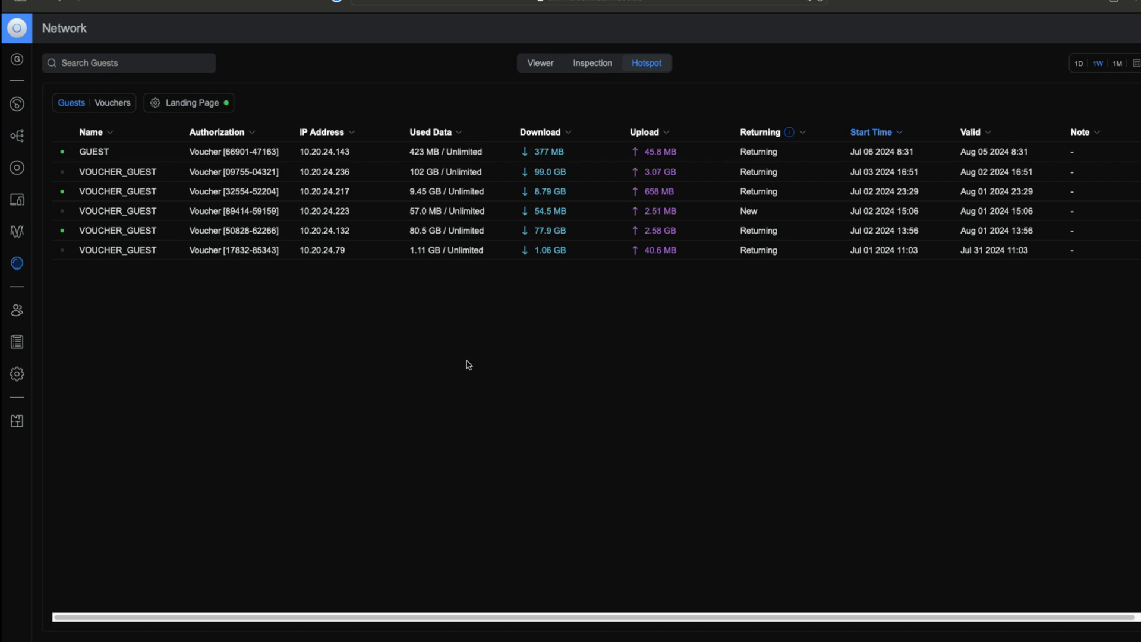
Step: Reopen the details of guest 10.20.24.132 to examine the device manufacturer, and close them again
{"action": "left_click", "coordinate": [441, 233]}
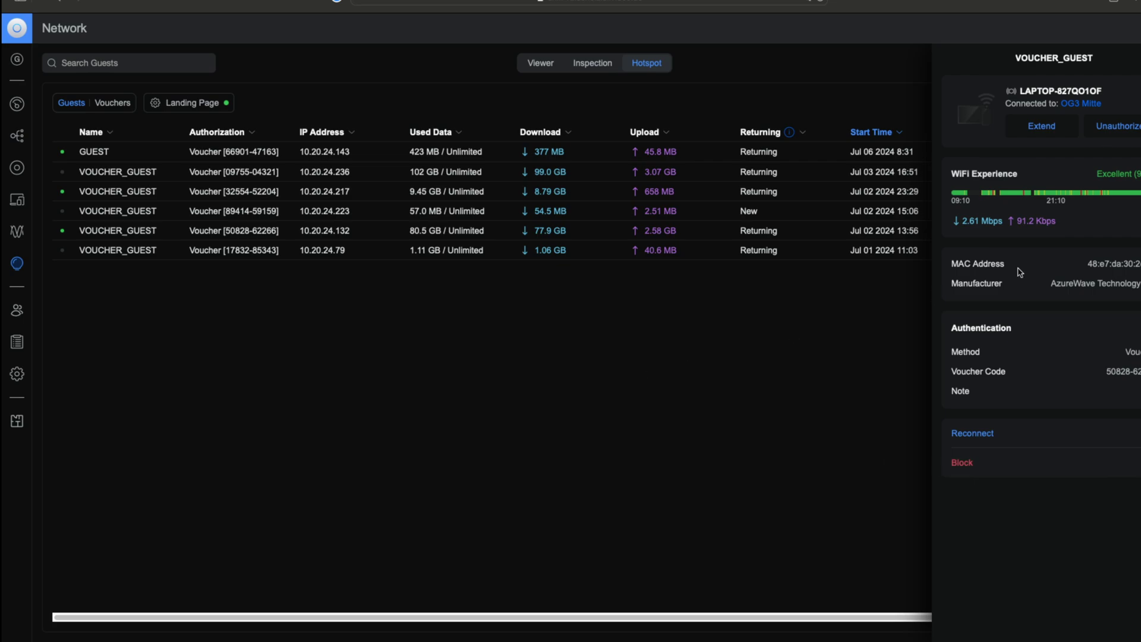
{"action": "left_click_drag", "start_coordinate": [1136, 285], "coordinate": [1064, 287]}
{"action": "left_click", "coordinate": [1091, 284]}
{"action": "left_click_drag", "start_coordinate": [1136, 284], "coordinate": [1070, 285]}
{"action": "left_click", "coordinate": [1100, 291]}
{"action": "key", "text": "Escape"}
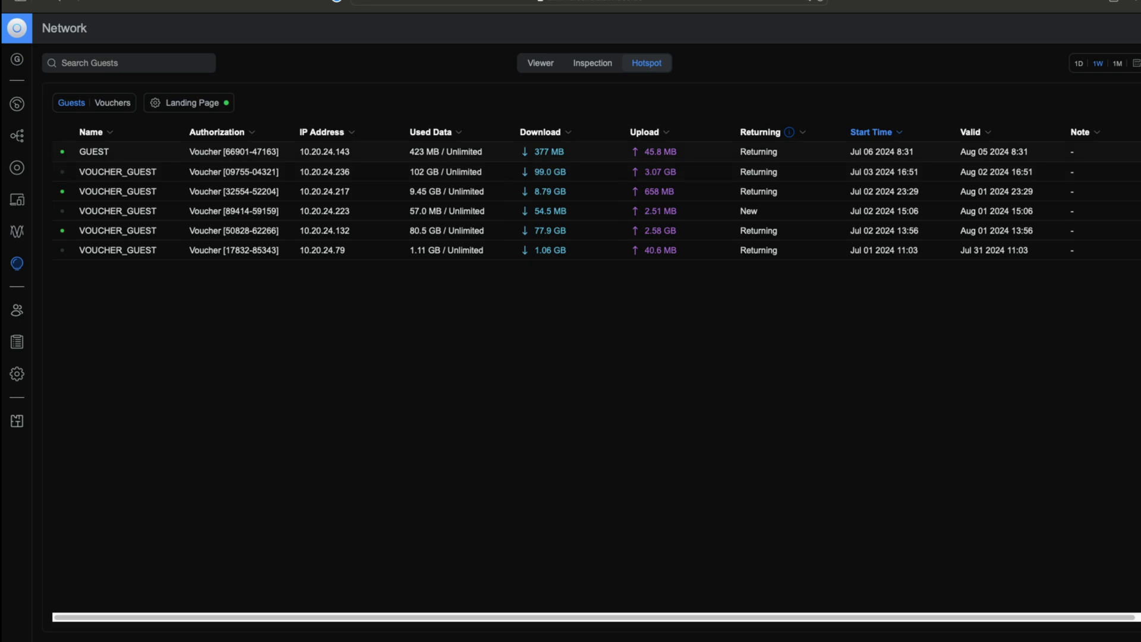
Step: Browse the custom date range back to June 2024, and list the guests for the one-month period instead
{"action": "left_click", "coordinate": [1136, 64]}
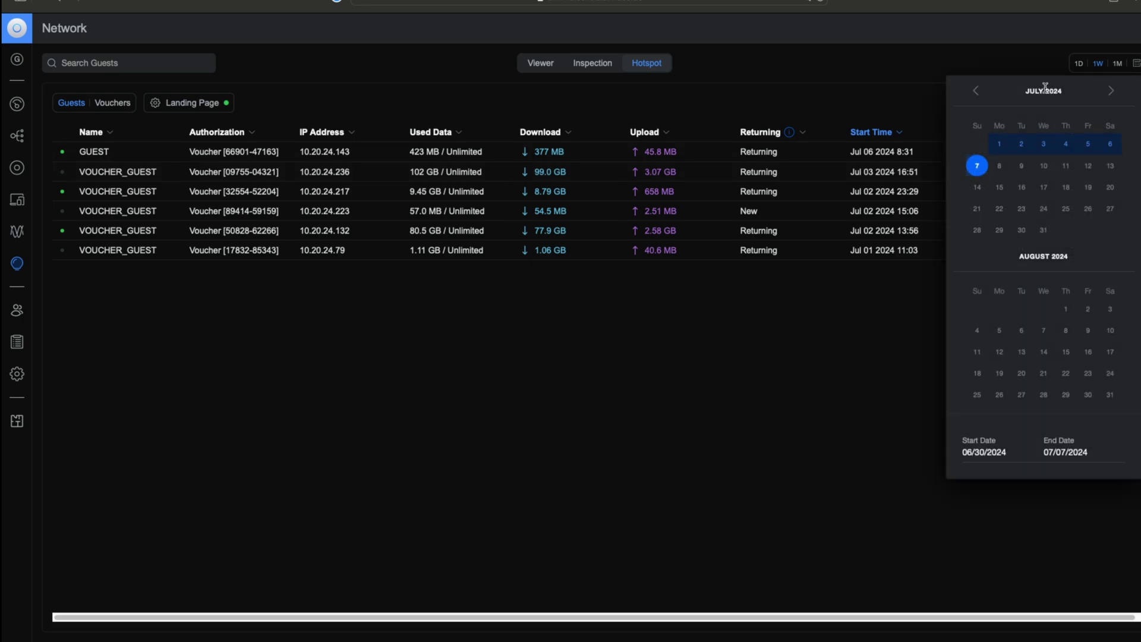
{"action": "left_click", "coordinate": [974, 93]}
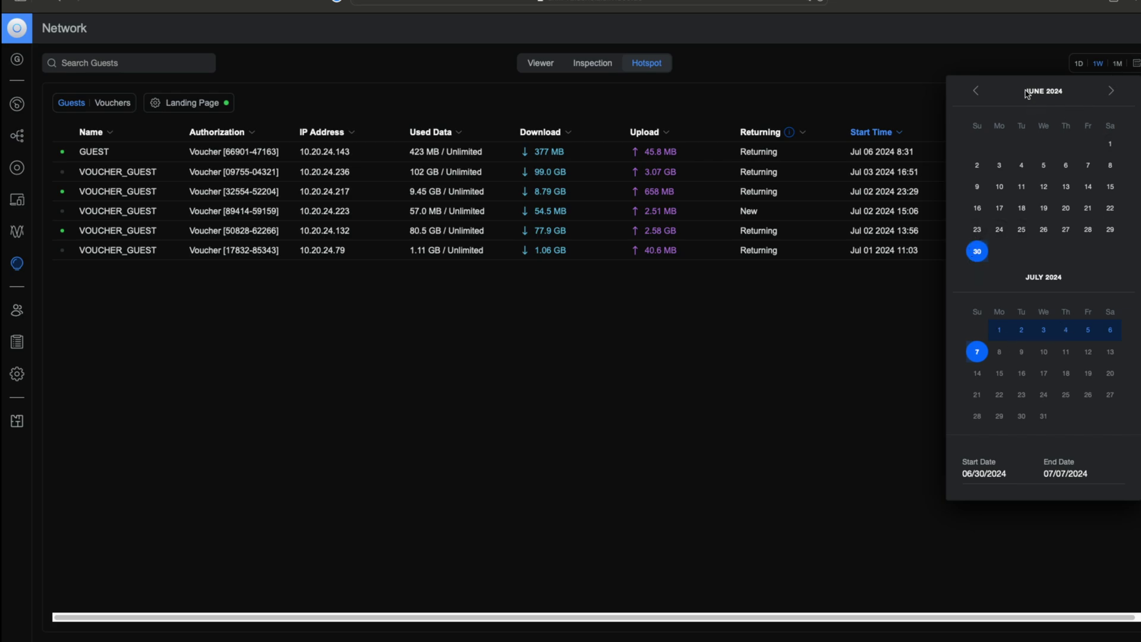
{"action": "left_click", "coordinate": [1121, 64]}
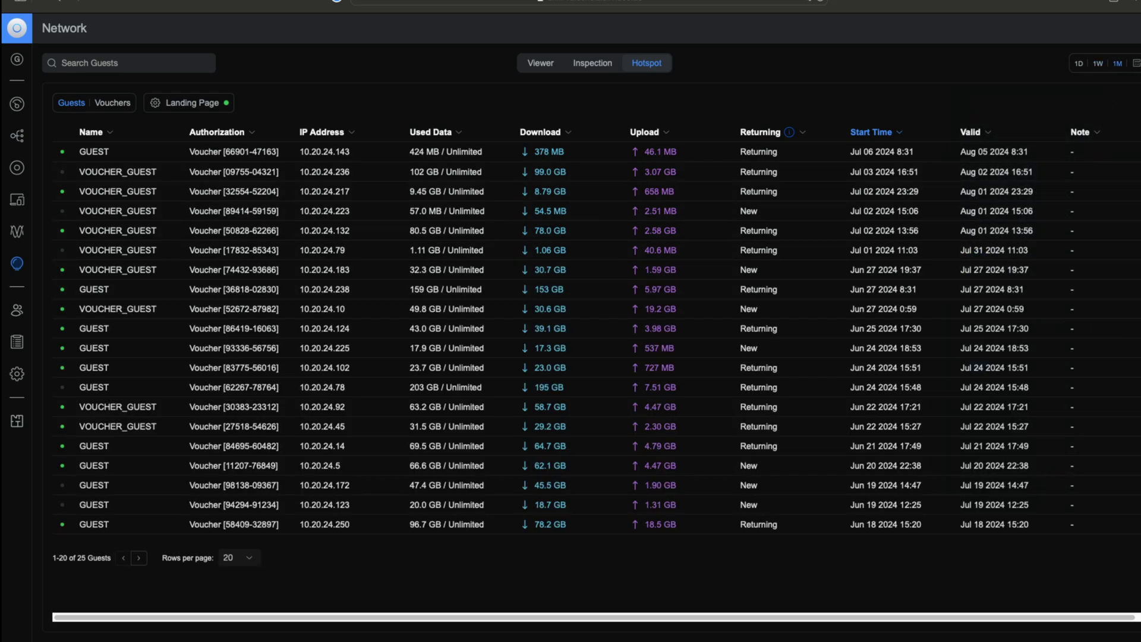